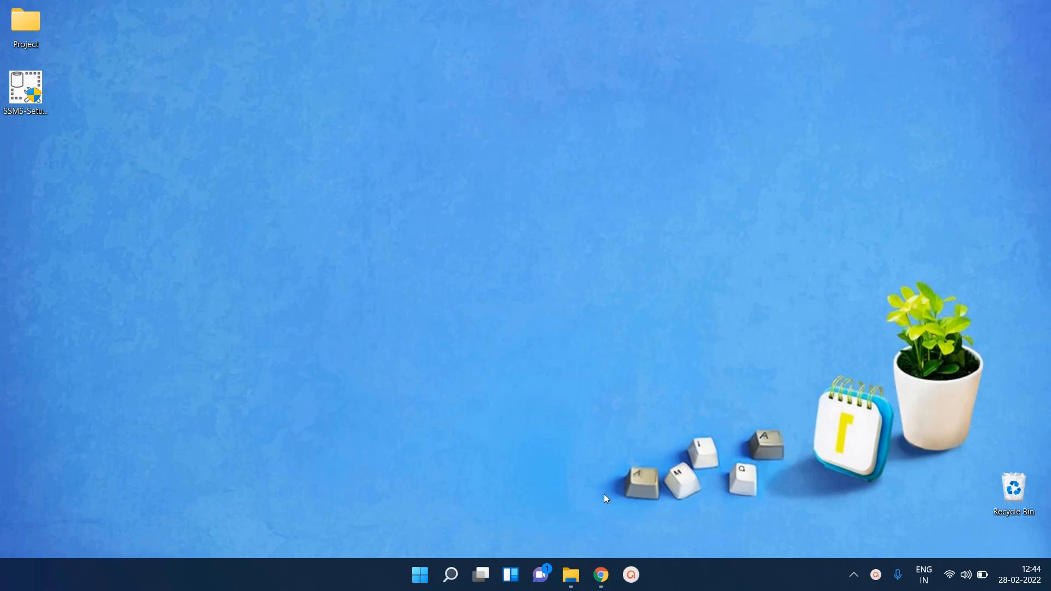
# Search for 'sql server 2019 download' and open Microsoft's SQL Server Downloads page
pyautogui.moveTo(601, 576)
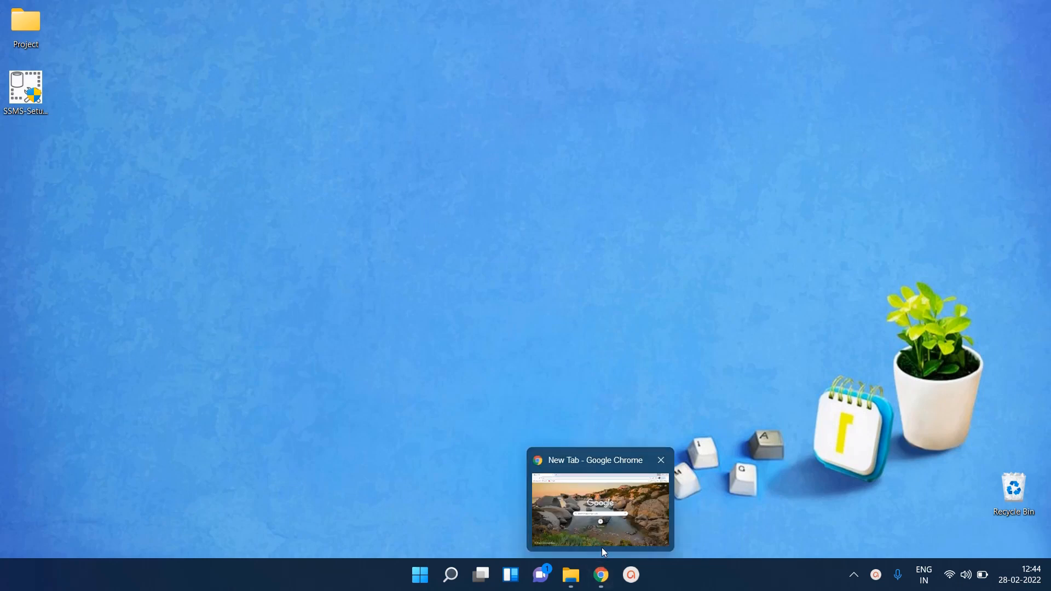
pyautogui.click(602, 545)
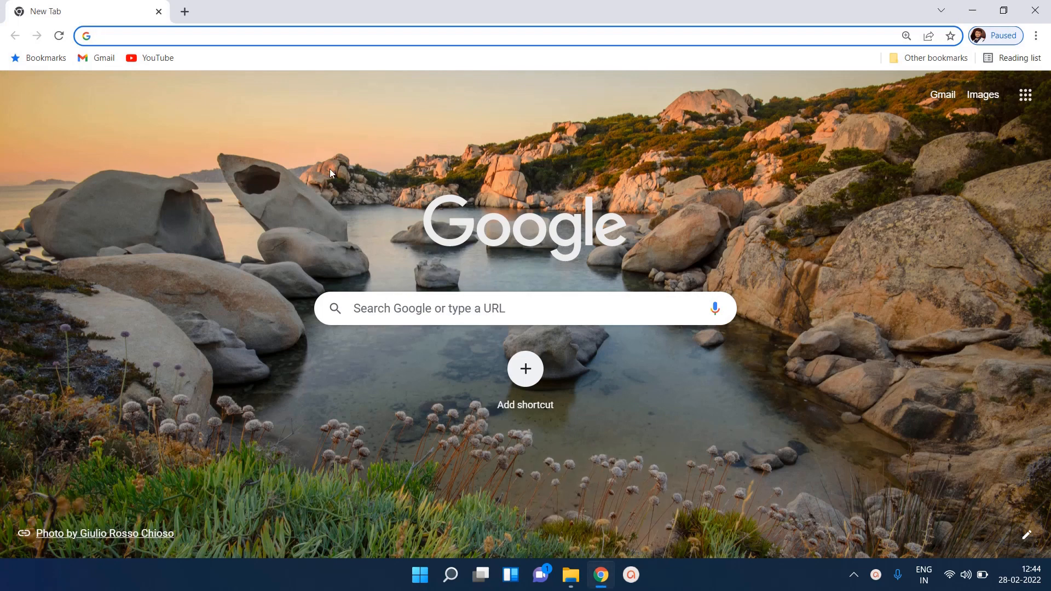
pyautogui.write('sql')
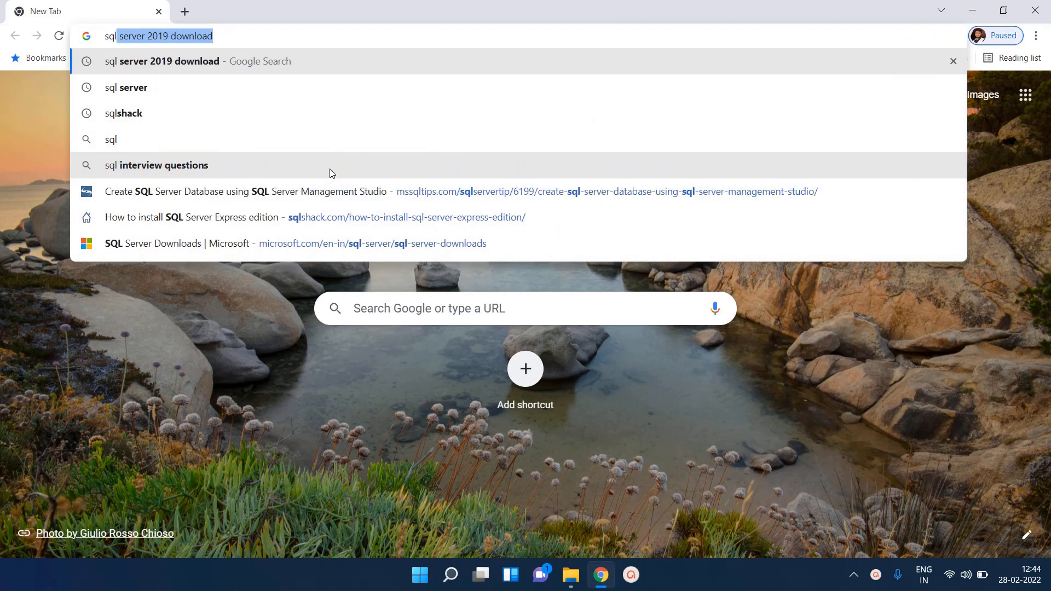
pyautogui.press('Return')
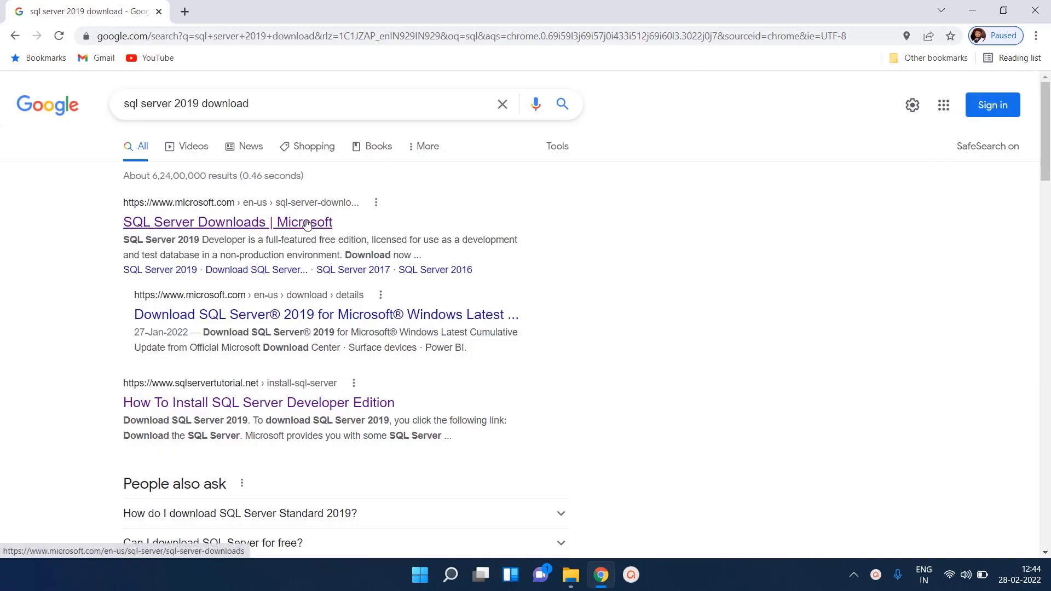
pyautogui.click(307, 222)
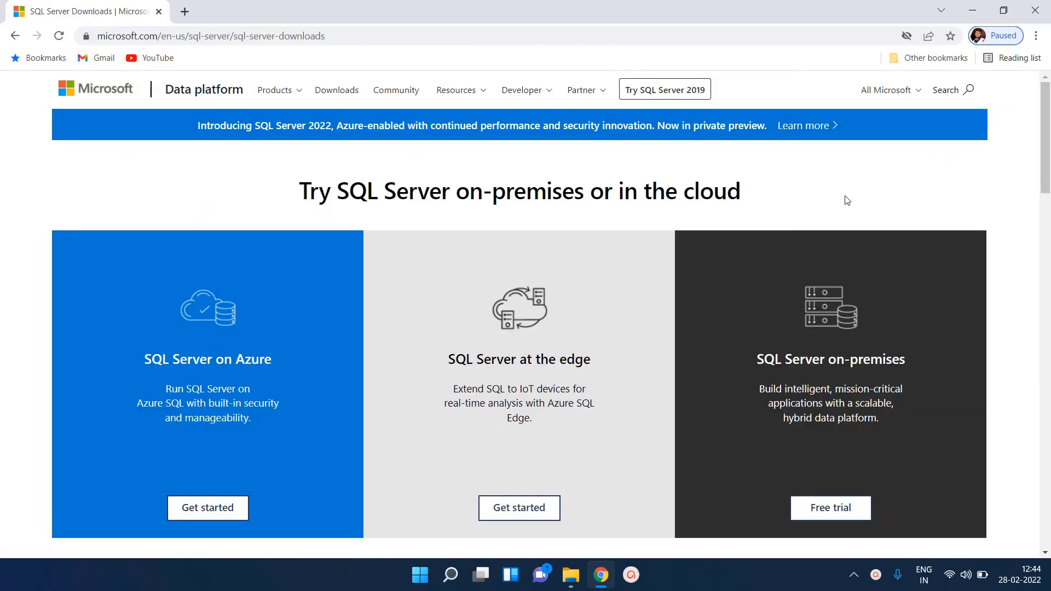
# Download the free Developer edition installer and save it to the Downloads folder
pyautogui.click(1046, 247)
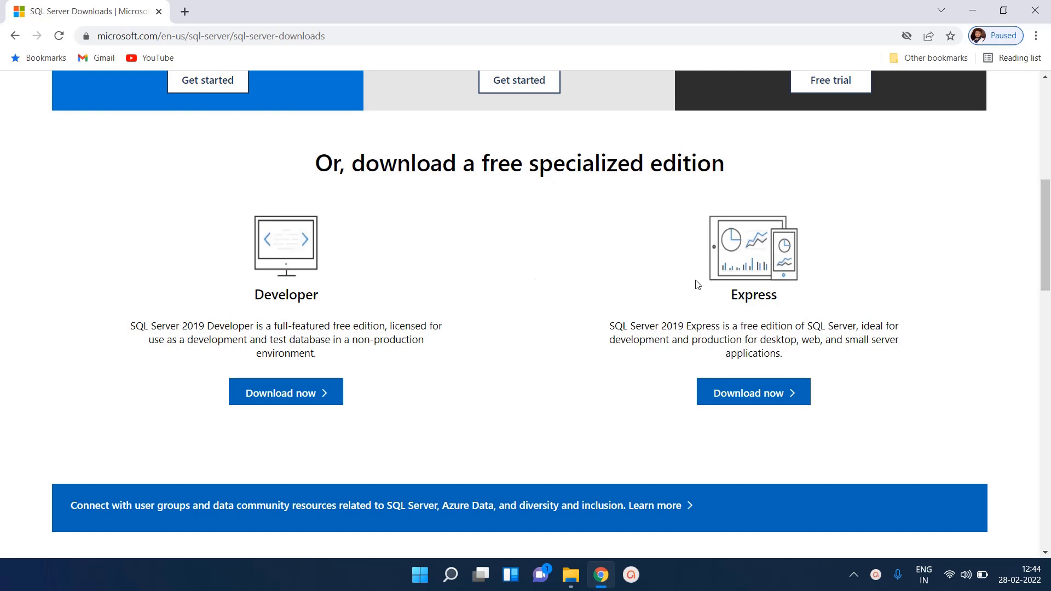
pyautogui.click(275, 396)
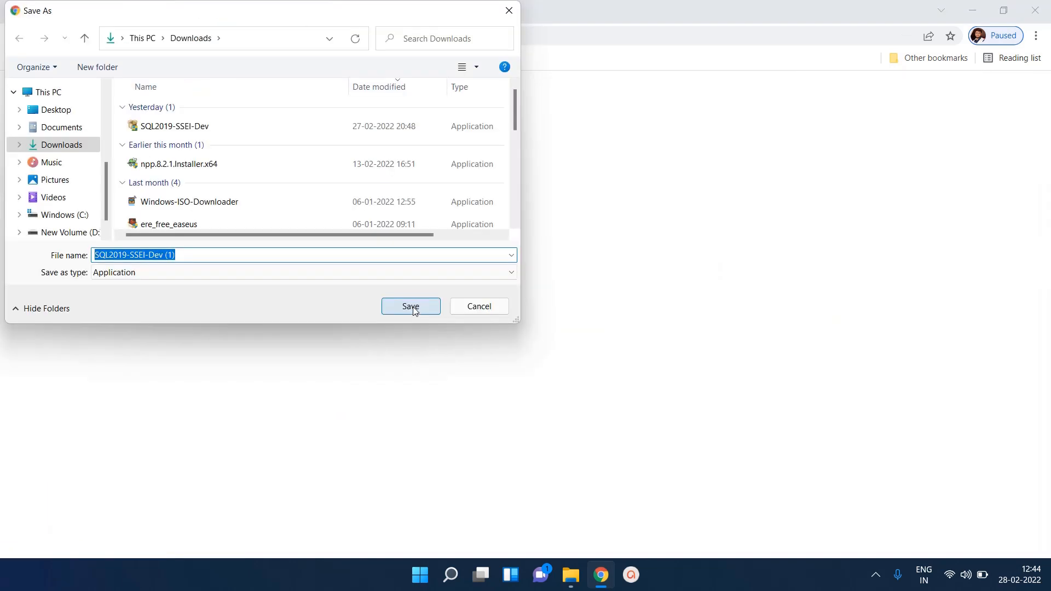
pyautogui.click(411, 307)
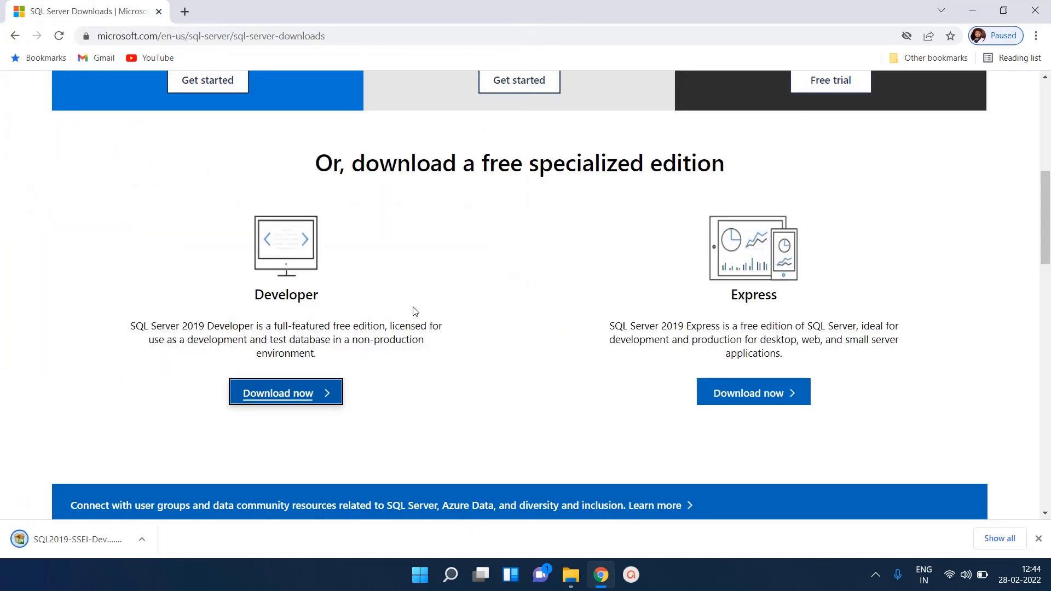
# Run SQL2019-SSEI-Dev (1) from the Downloads folder in File Explorer
pyautogui.click(590, 536)
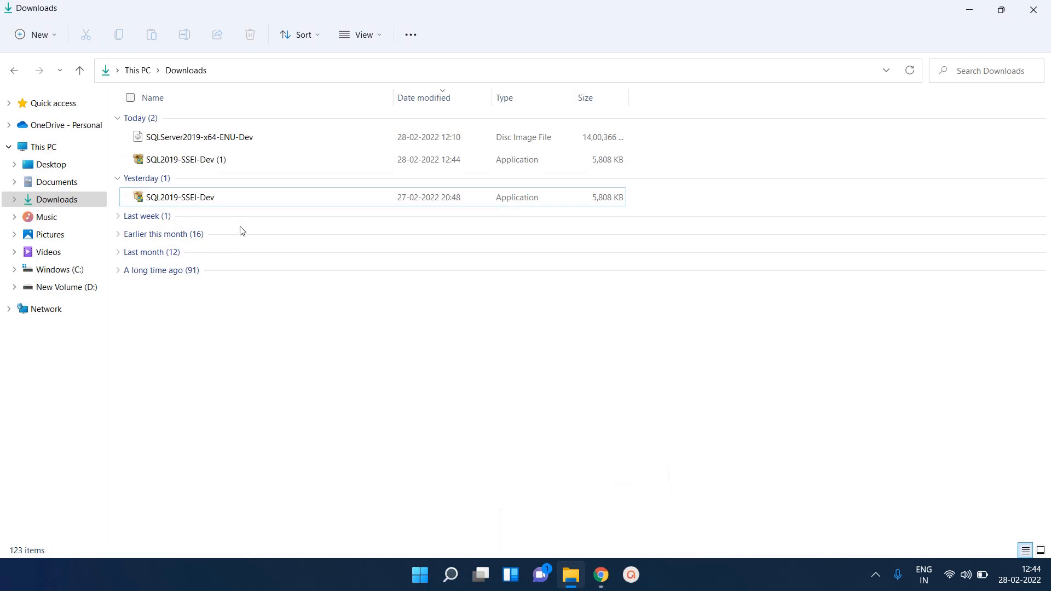
pyautogui.click(260, 165)
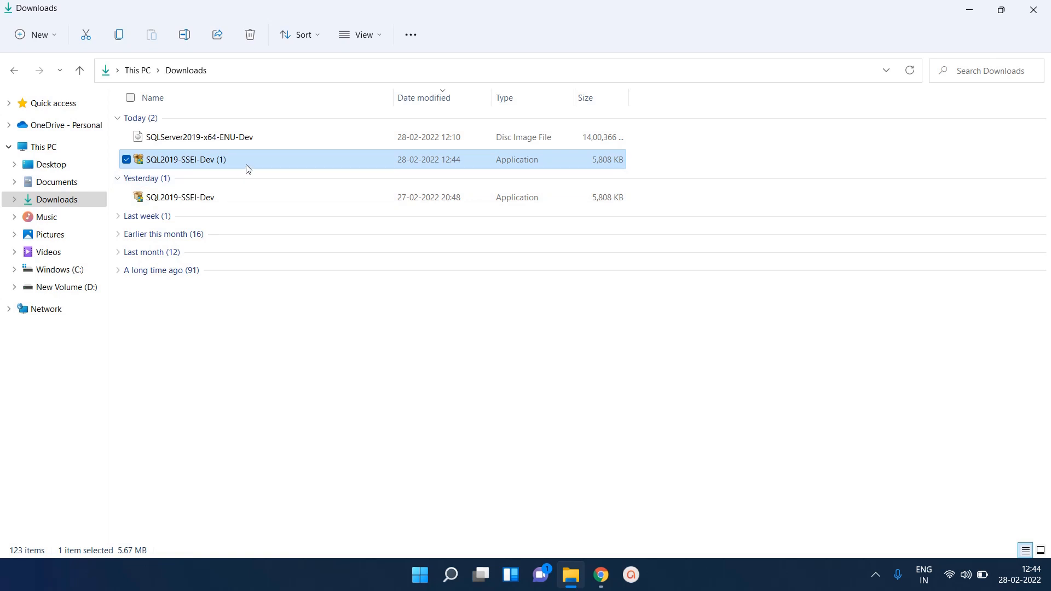
pyautogui.rightClick(248, 168)
pyautogui.click(286, 208)
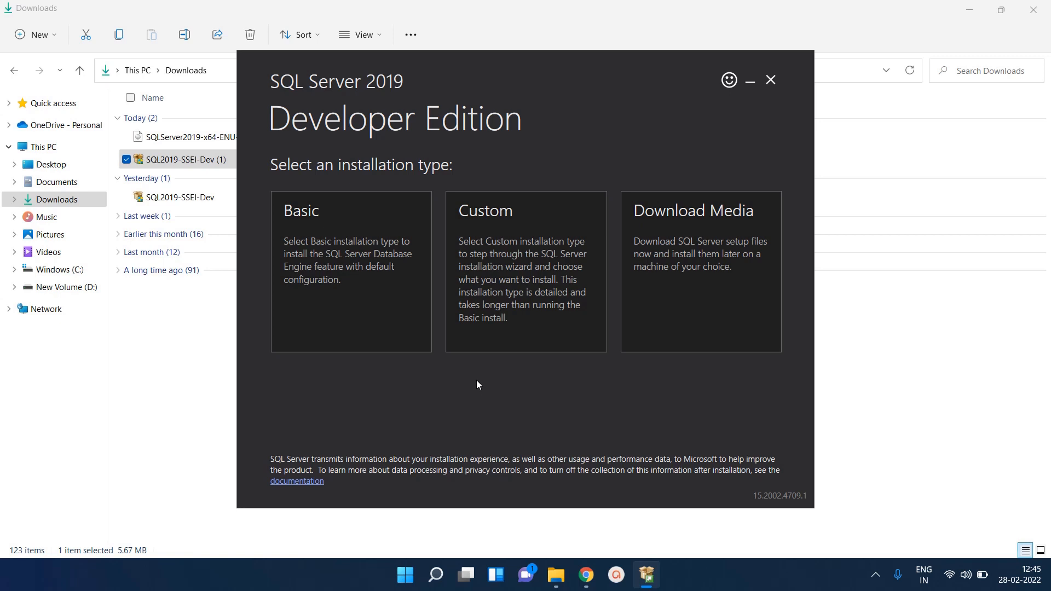
# Review the Download Media options, then close the installer without downloading anything
pyautogui.click(646, 281)
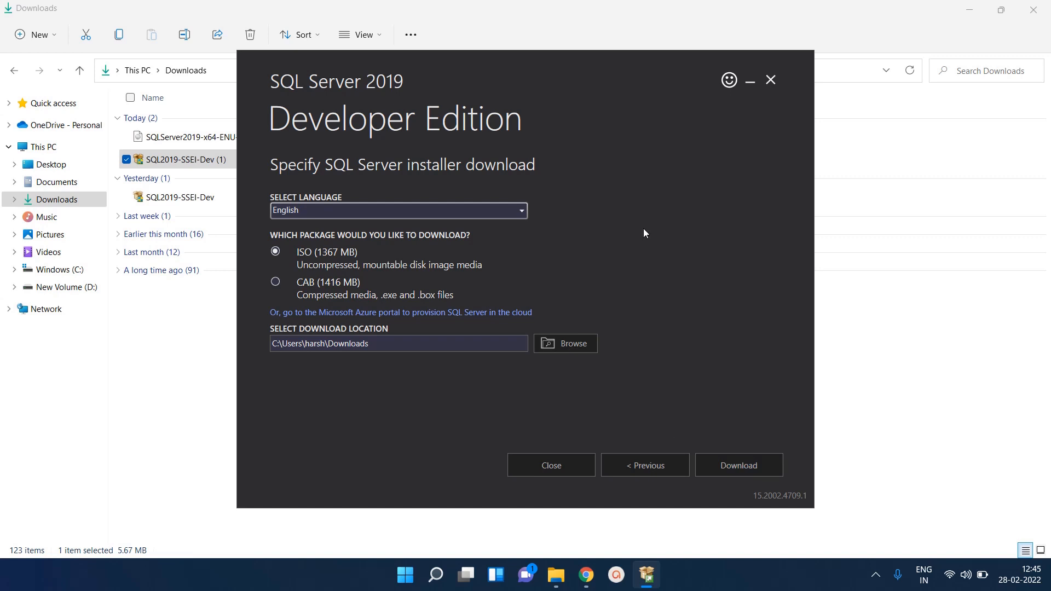
pyautogui.click(771, 80)
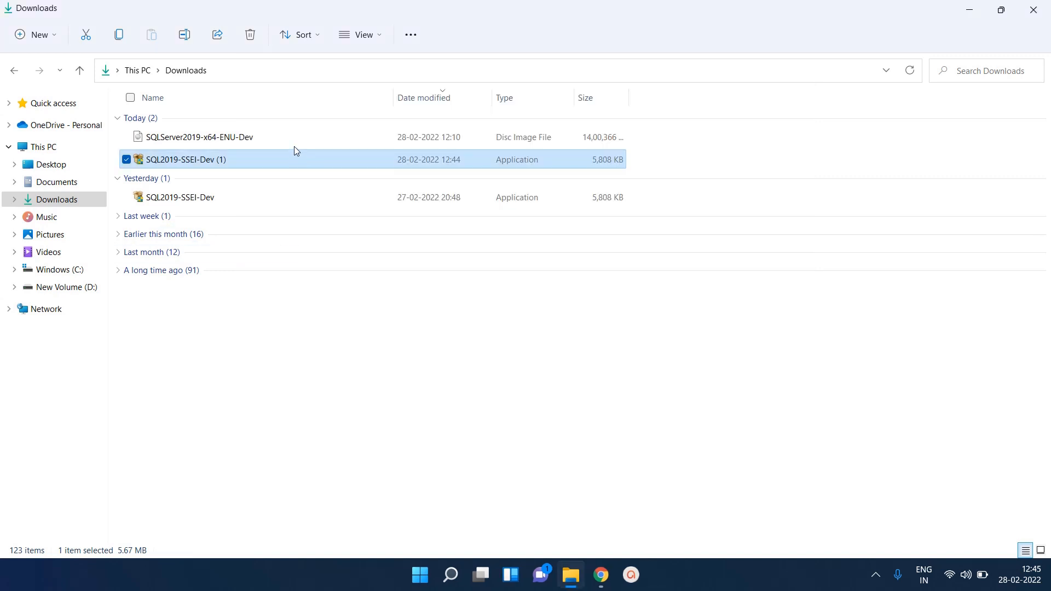
# Mount the SQLServer2019-x64-ENU-Dev ISO as DVD Drive (E:) and run its setup application
pyautogui.click(241, 138)
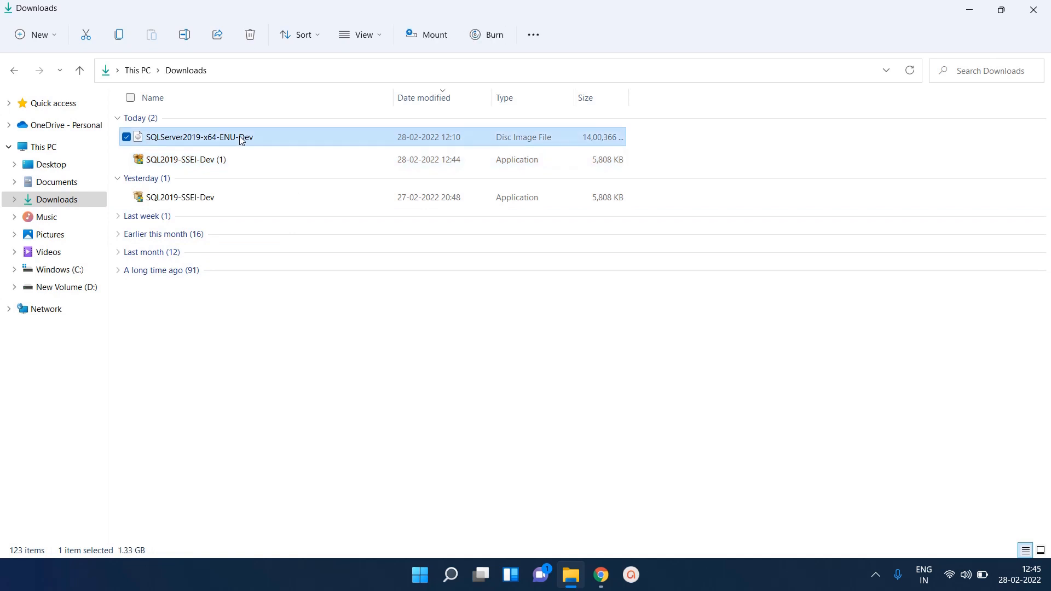
pyautogui.rightClick(242, 139)
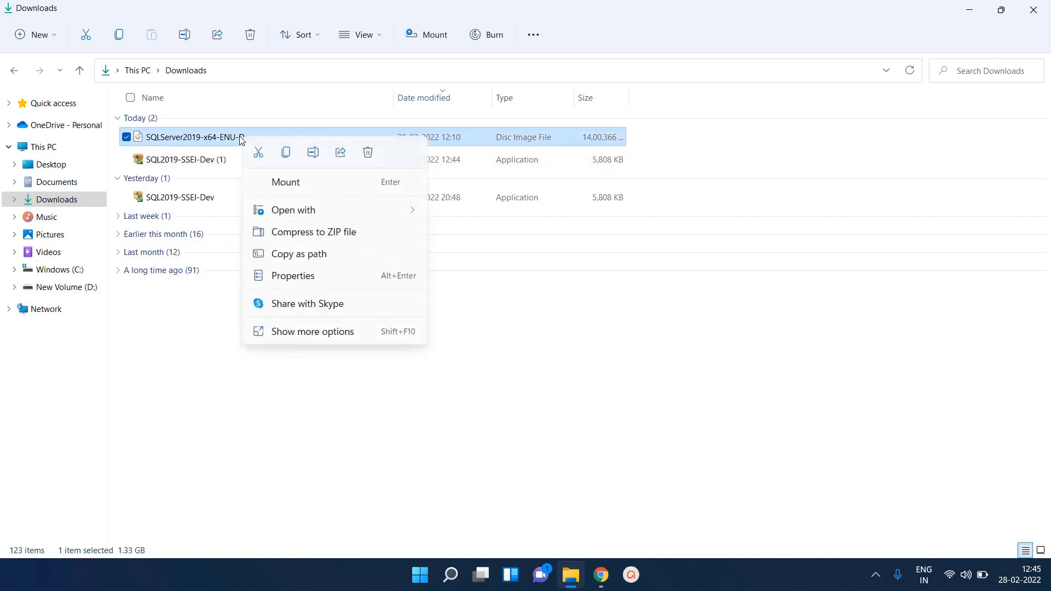
pyautogui.click(283, 187)
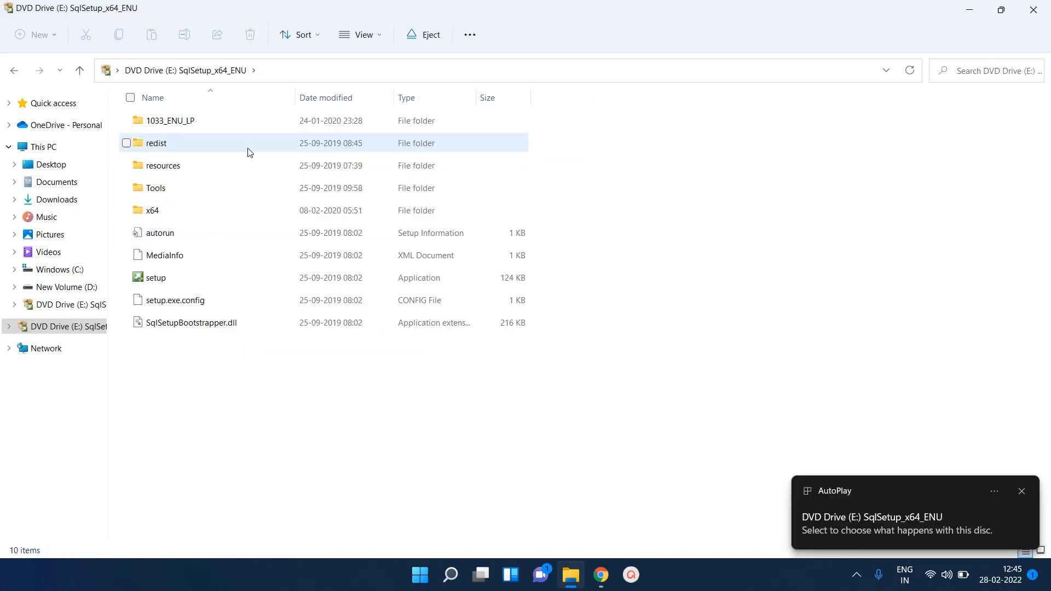
pyautogui.click(194, 287)
pyautogui.rightClick(193, 287)
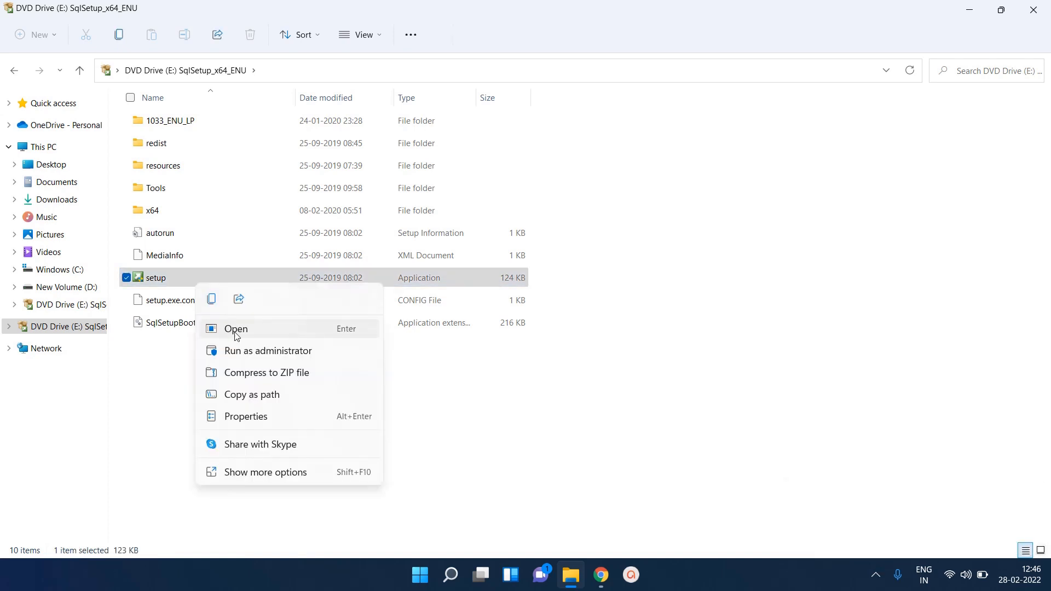
pyautogui.click(276, 330)
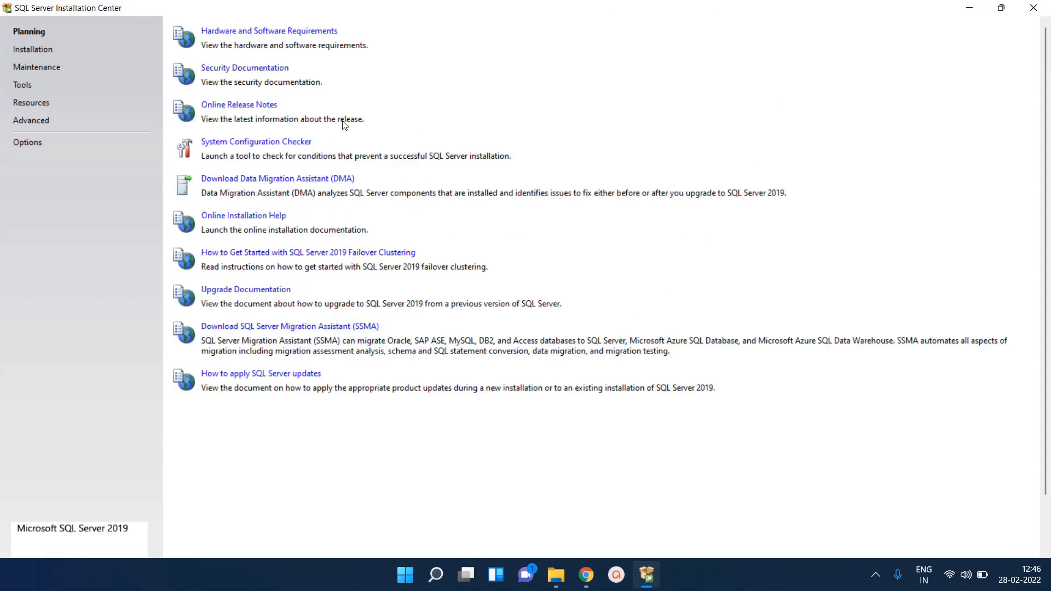
# Begin a new stand-alone SQL Server installation with the free Developer edition selected
pyautogui.click(35, 50)
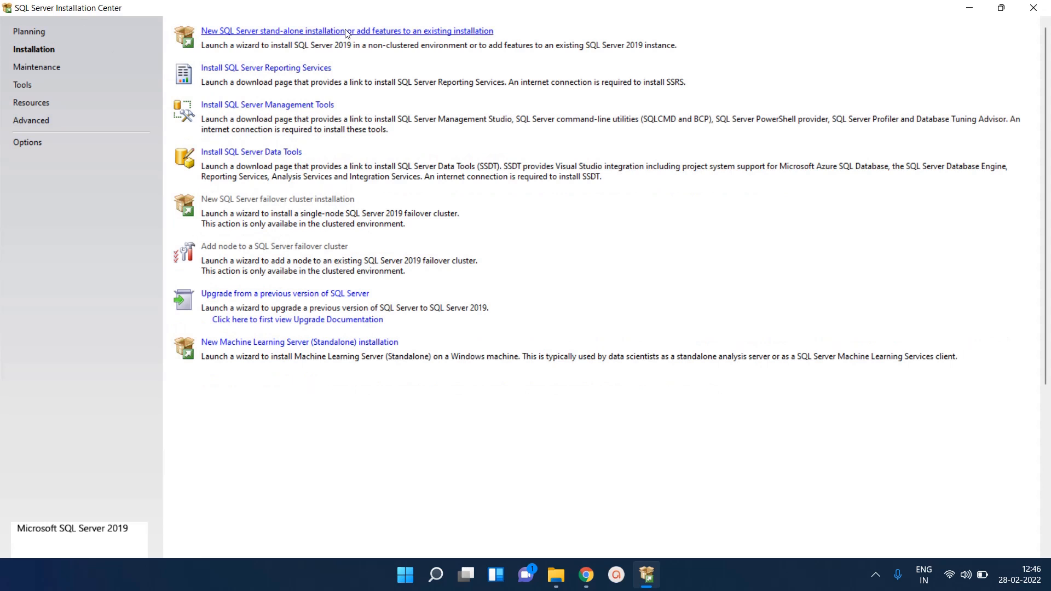
pyautogui.click(346, 32)
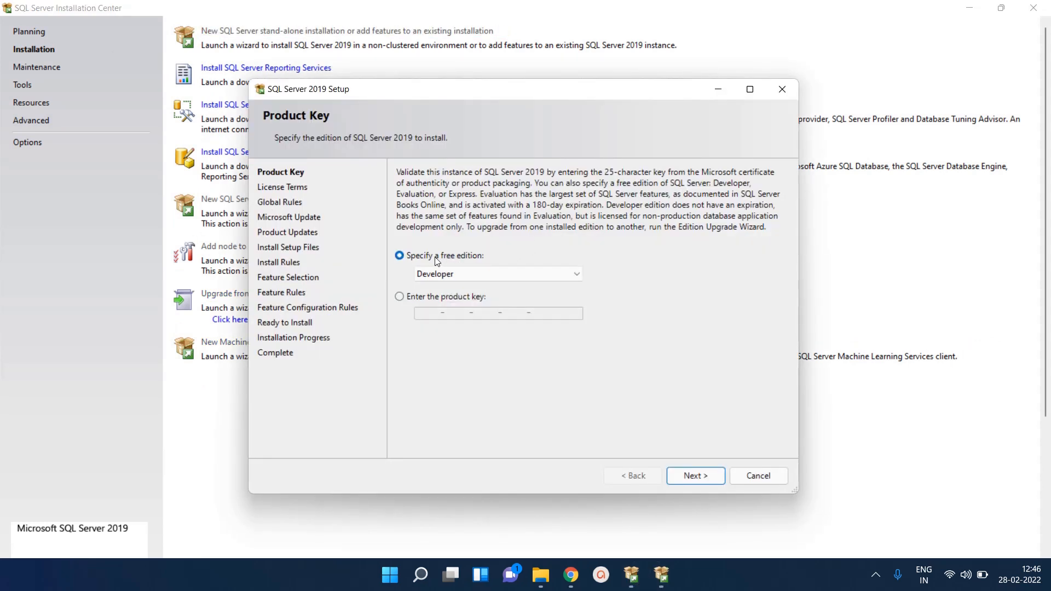
pyautogui.click(503, 274)
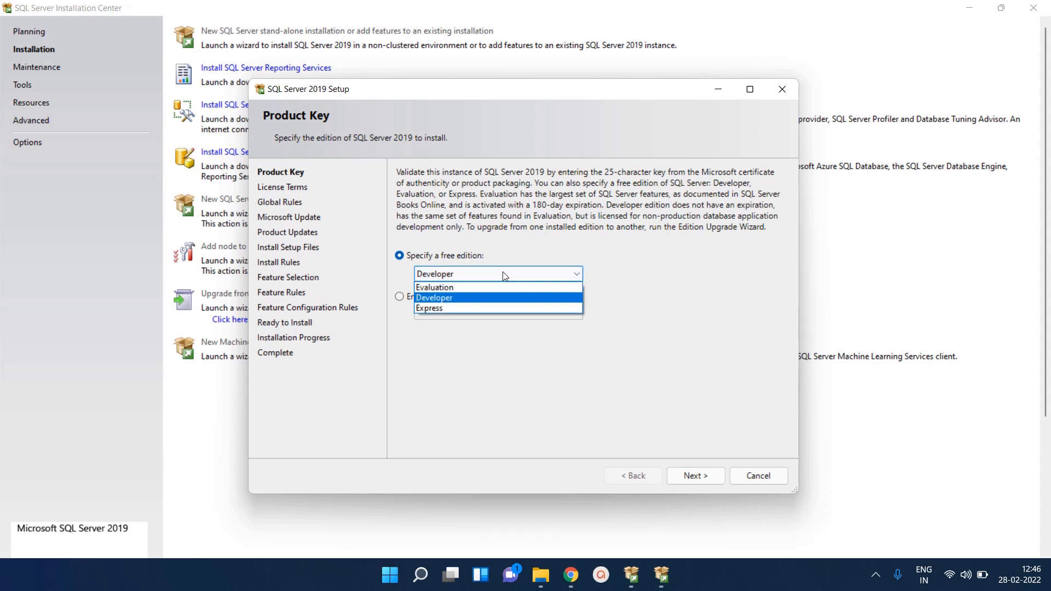
pyautogui.click(447, 299)
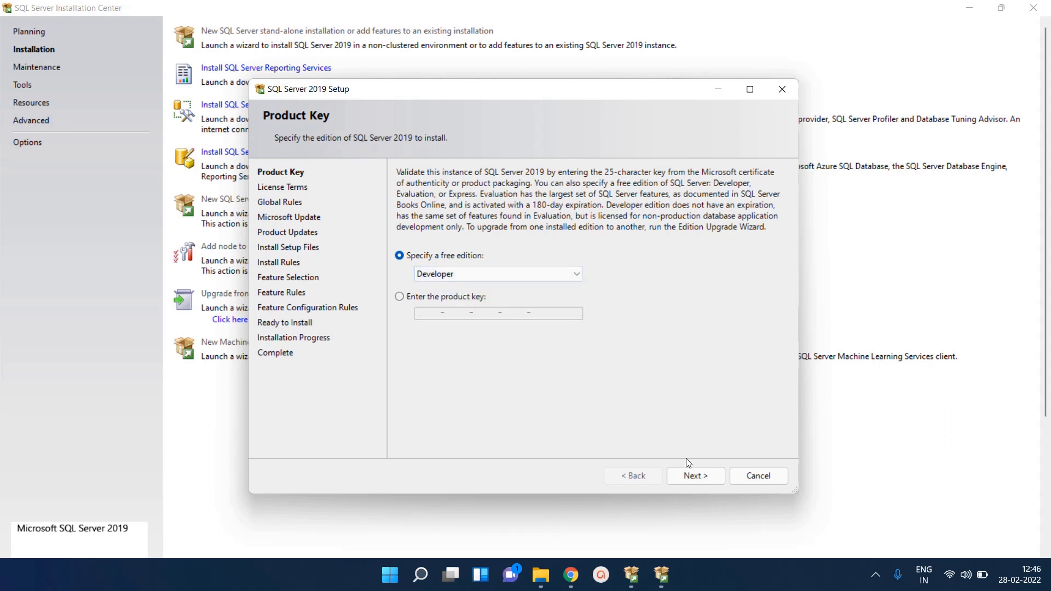
# Accept the license terms and pass Install Rules, leaving one Windows Firewall warning
pyautogui.click(702, 475)
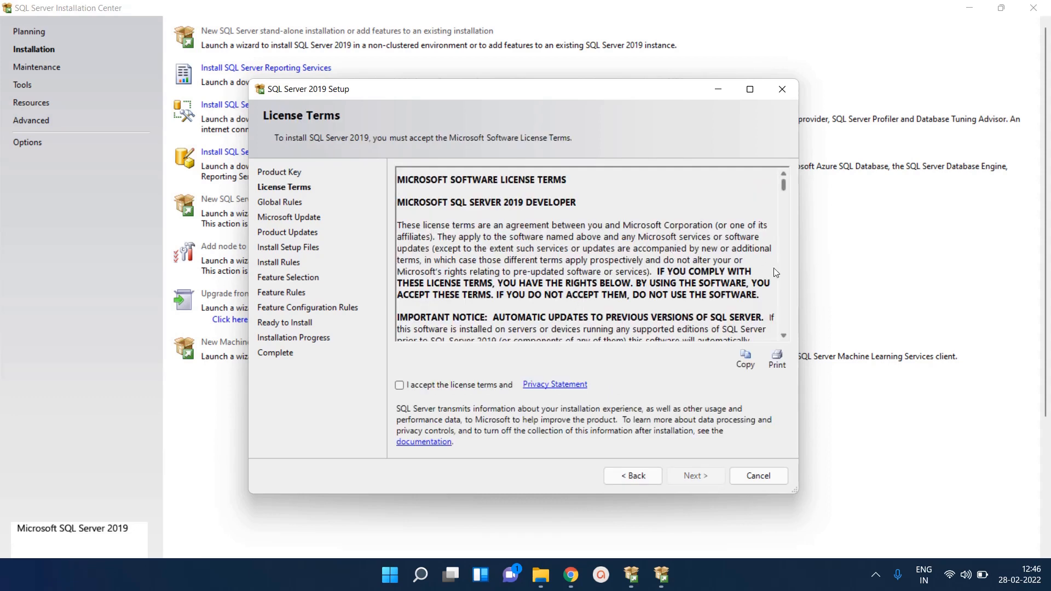
pyautogui.scroll(-20, 783, 294)
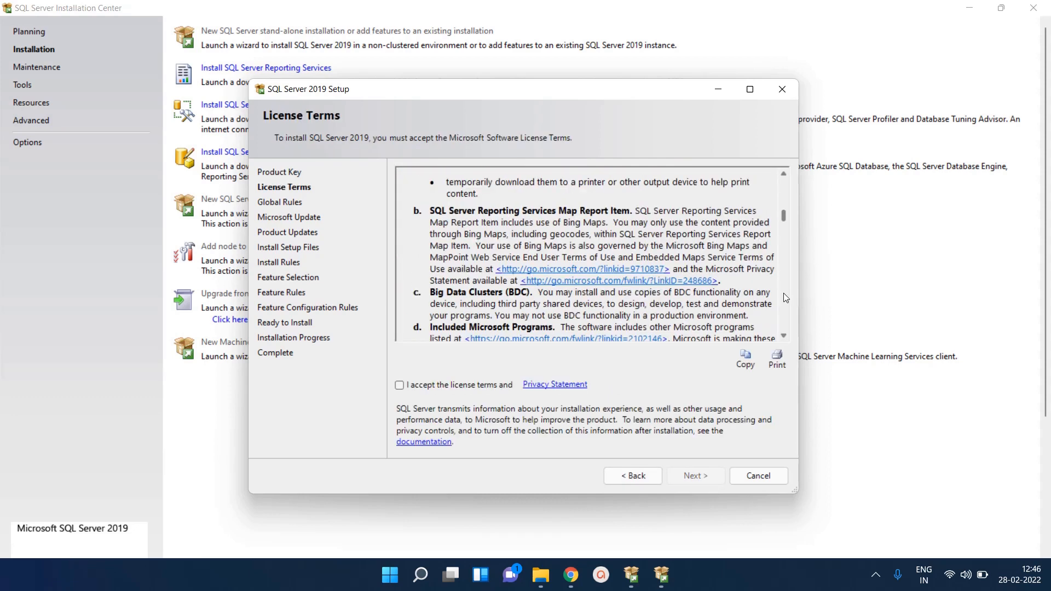
pyautogui.click(399, 385)
pyautogui.click(682, 472)
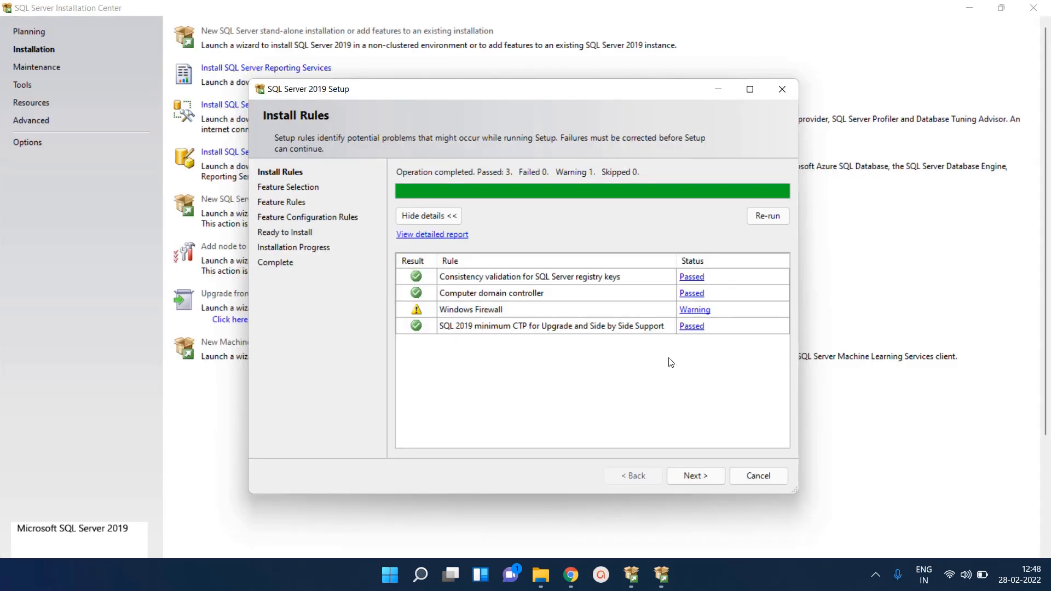
pyautogui.click(691, 476)
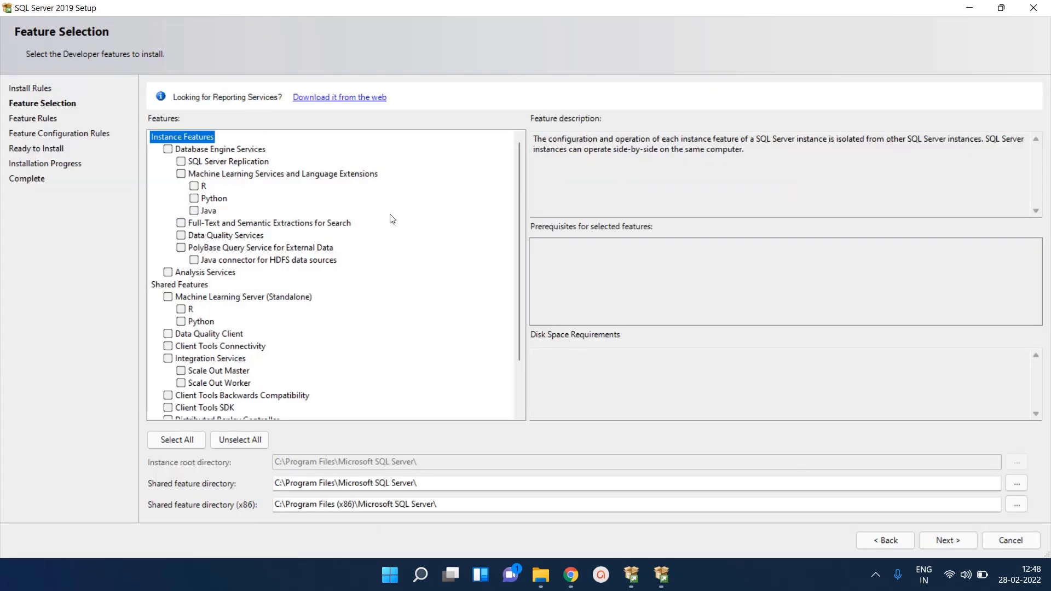
# Select only Database Engine Services, with Analysis Services unchecked, and move on to Instance Configuration
pyautogui.click(168, 149)
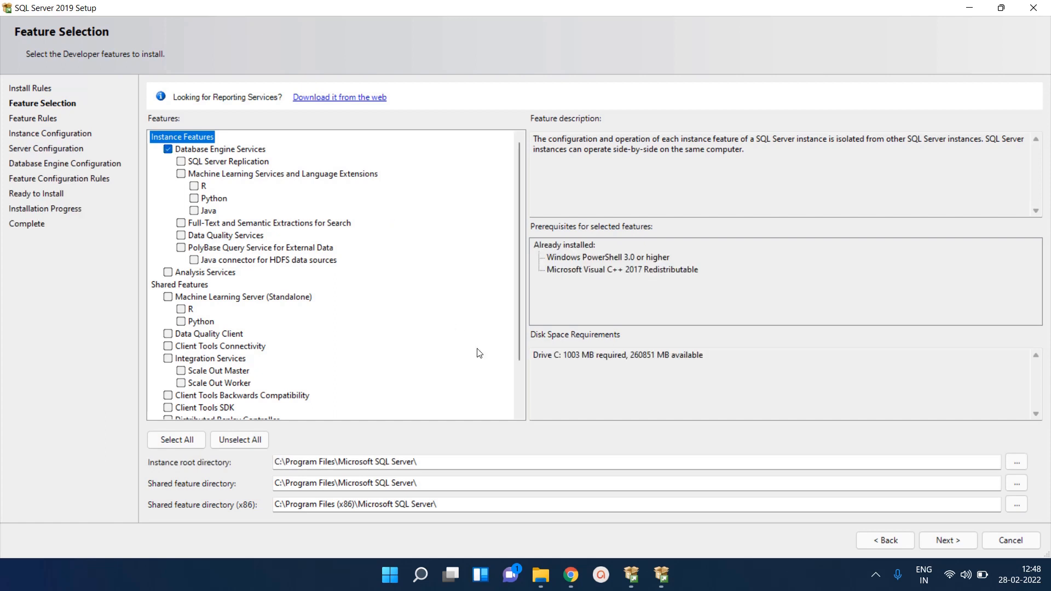
pyautogui.click(516, 389)
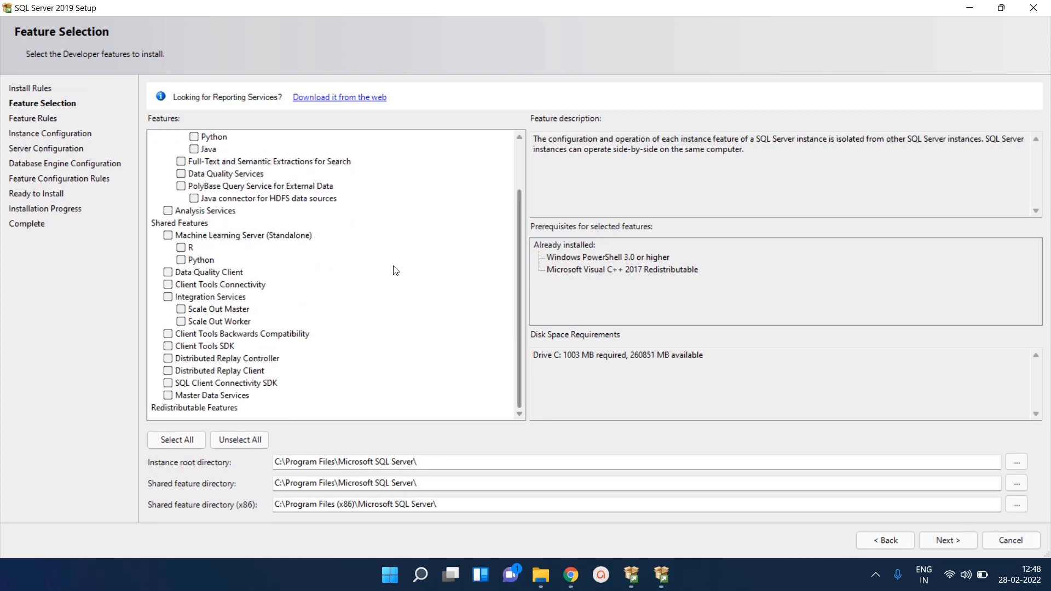
pyautogui.click(169, 211)
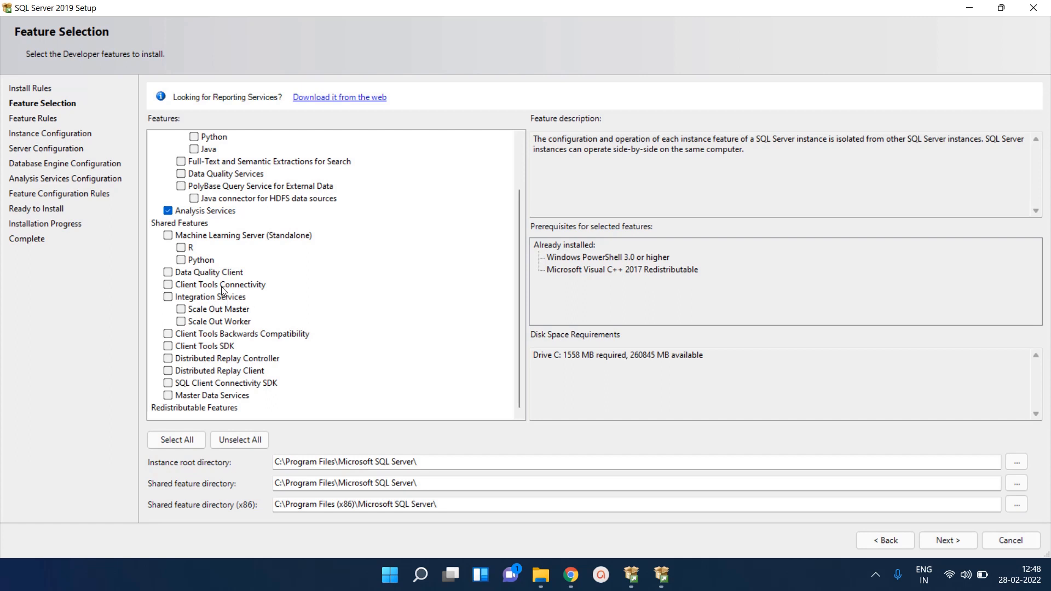
pyautogui.click(168, 211)
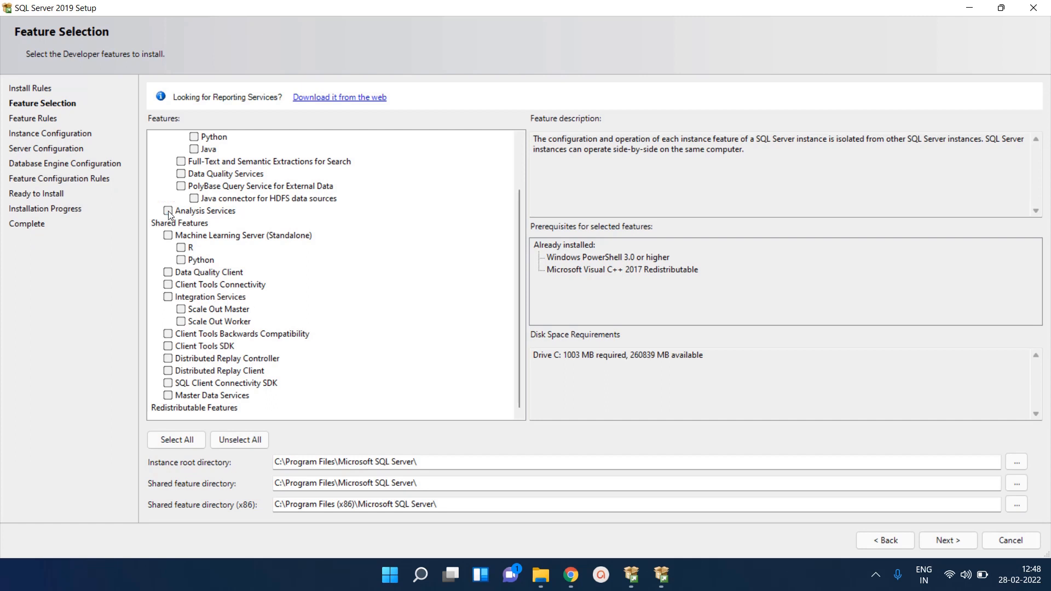
pyautogui.click(520, 169)
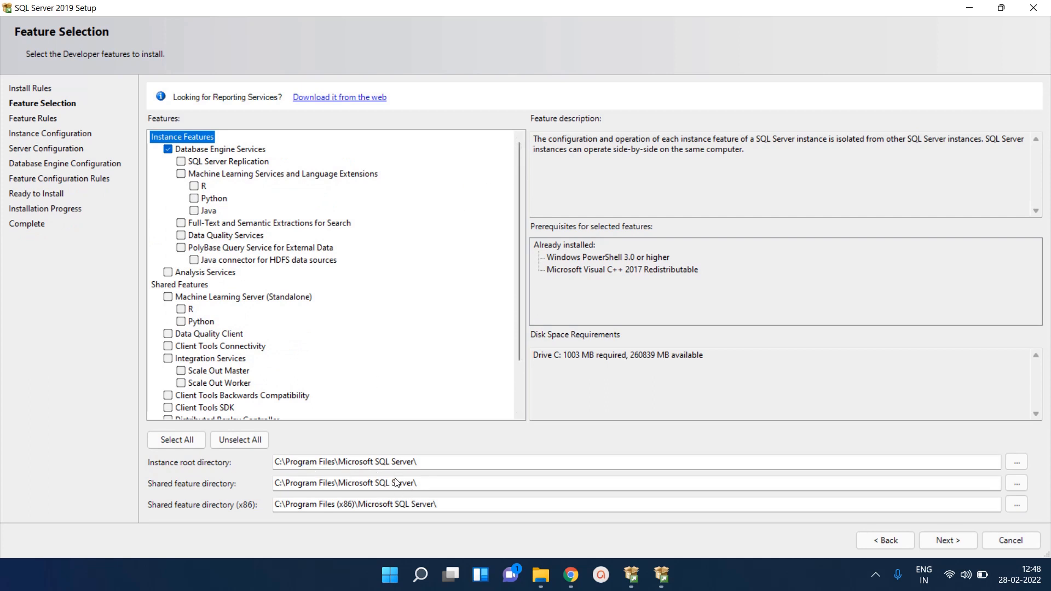
pyautogui.click(946, 539)
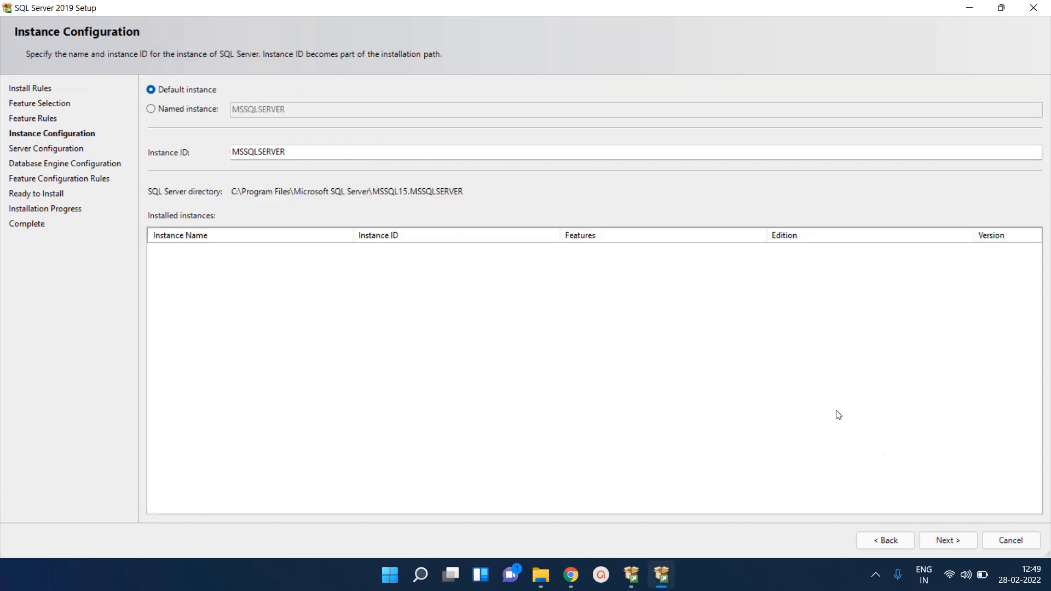
# Keep the default MSSQLSERVER instance; set SQL Server Agent to Automatic and SQL Server Browser to Manual
pyautogui.click(944, 538)
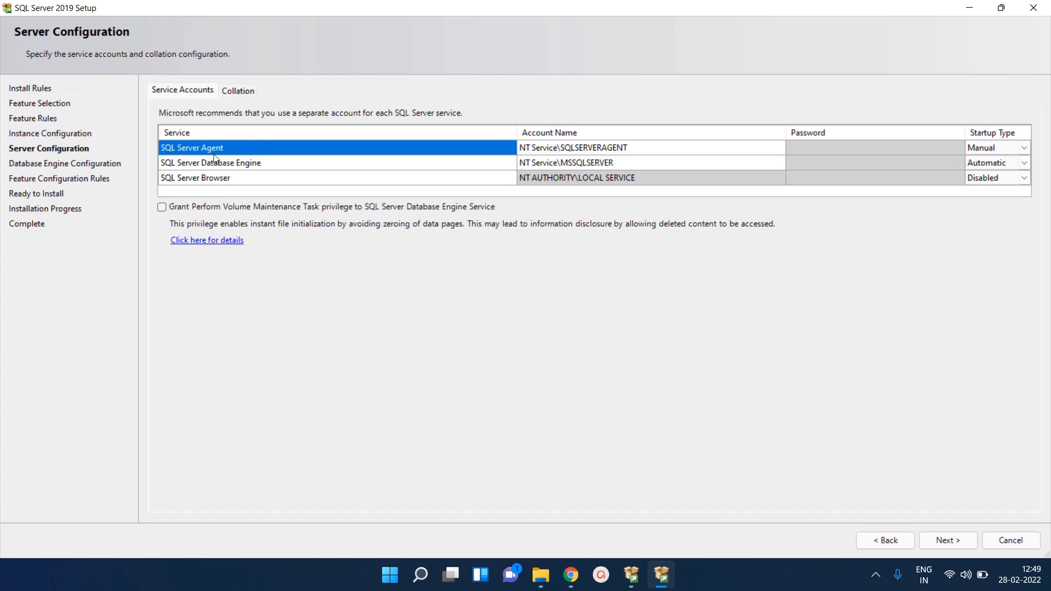
pyautogui.click(1024, 148)
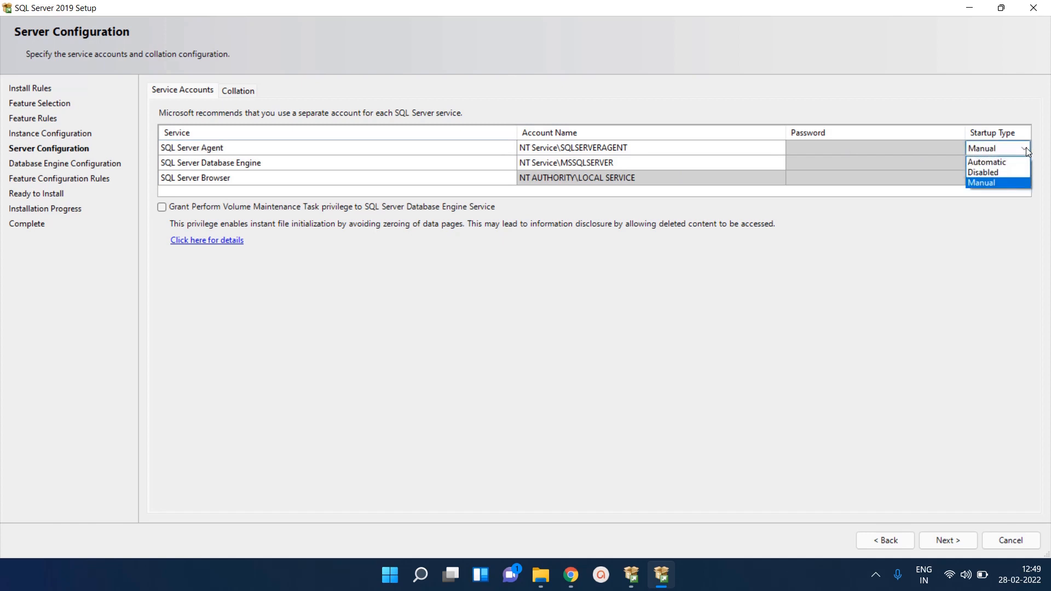
pyautogui.click(986, 162)
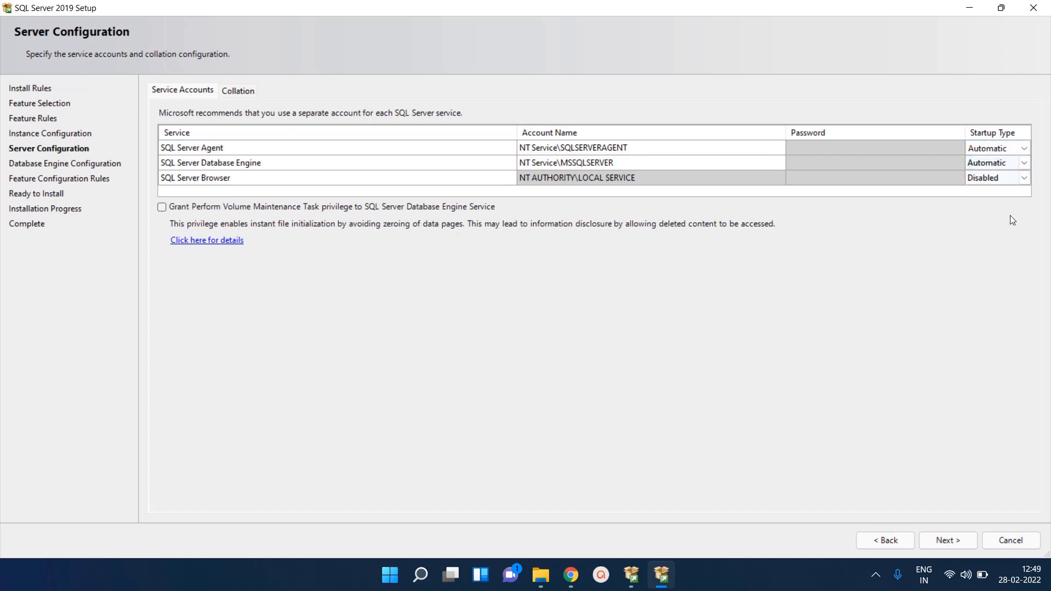
pyautogui.click(1024, 180)
pyautogui.click(1023, 181)
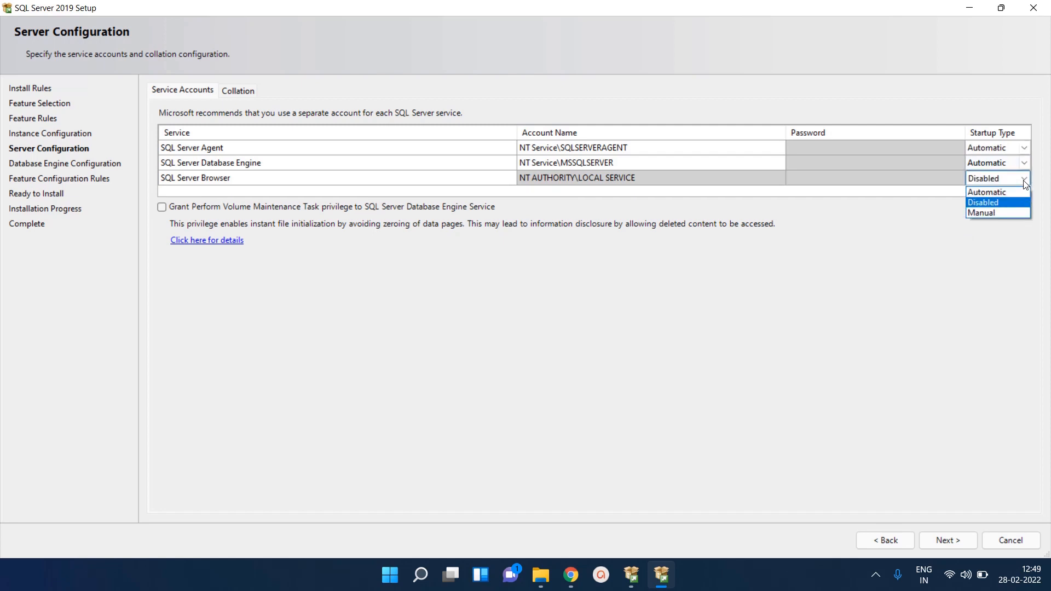
pyautogui.click(988, 213)
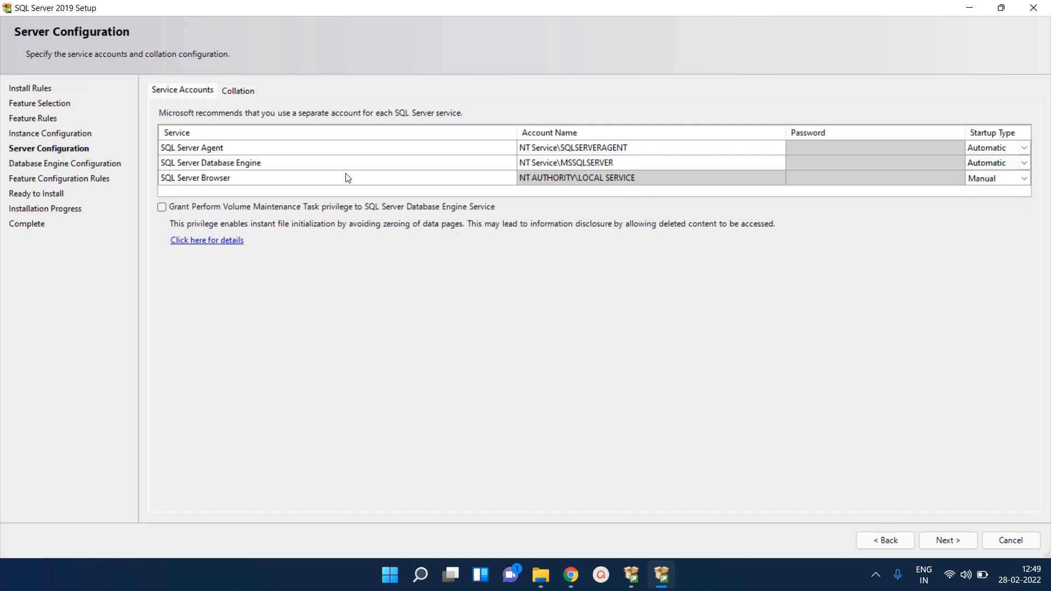
pyautogui.click(245, 92)
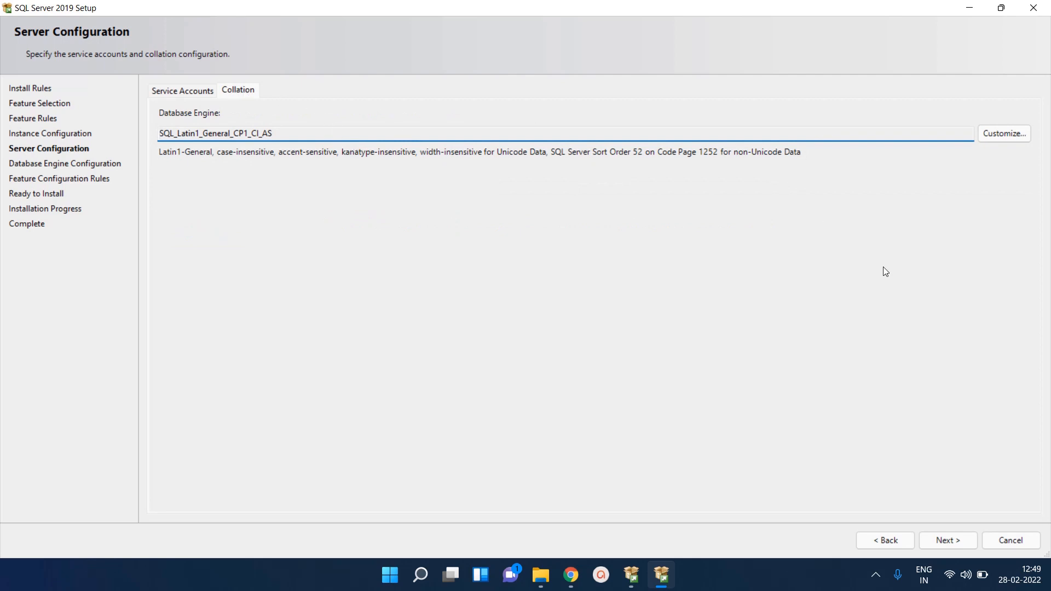
# Browse the Windows collation designators, cancel, and keep SQL_Latin1_General_CP1_CI_AS collation
pyautogui.click(1014, 138)
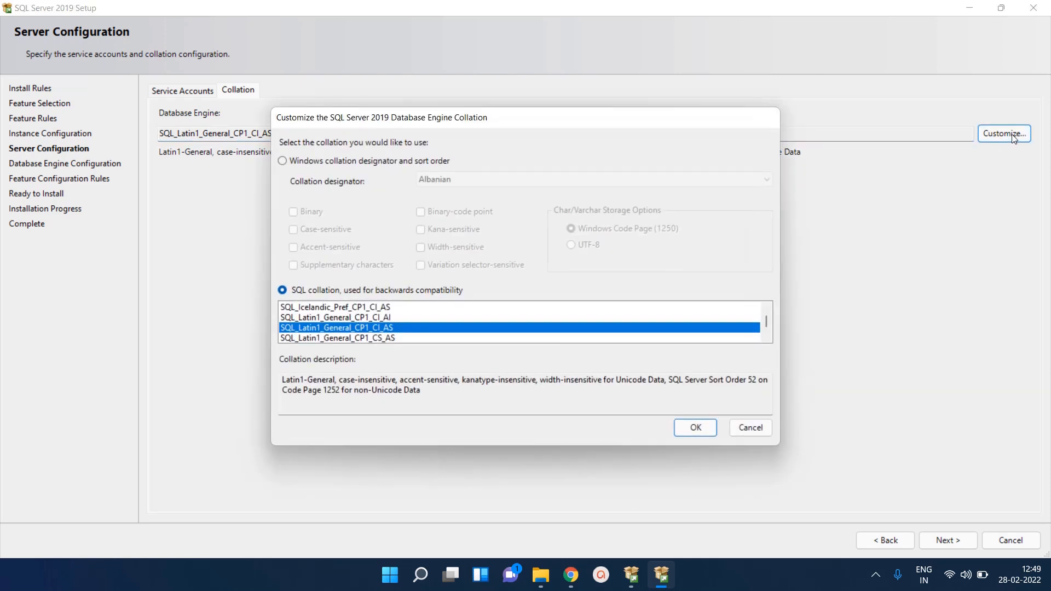
pyautogui.click(288, 162)
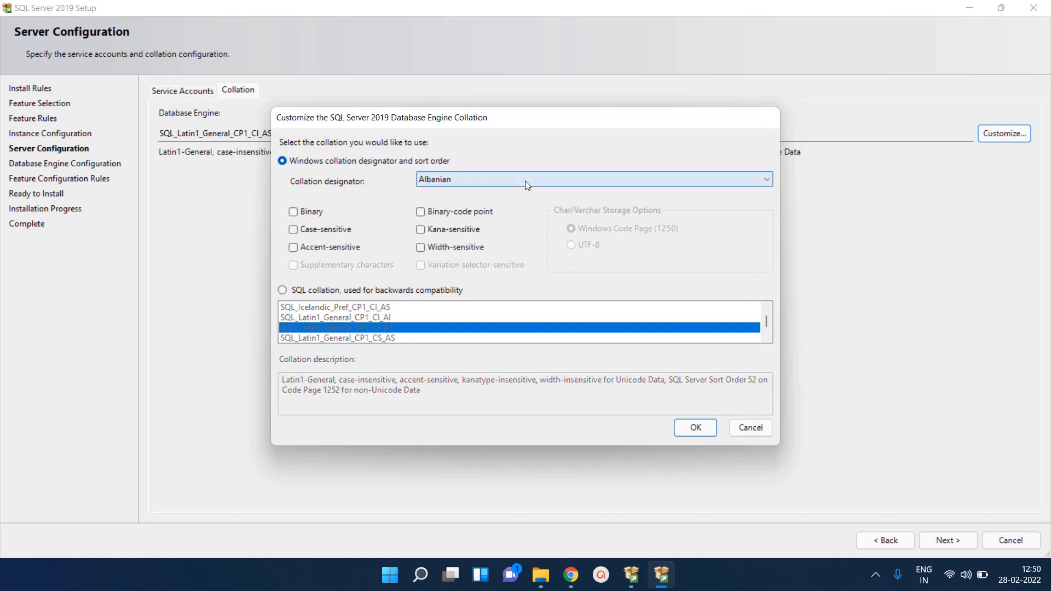
pyautogui.click(547, 181)
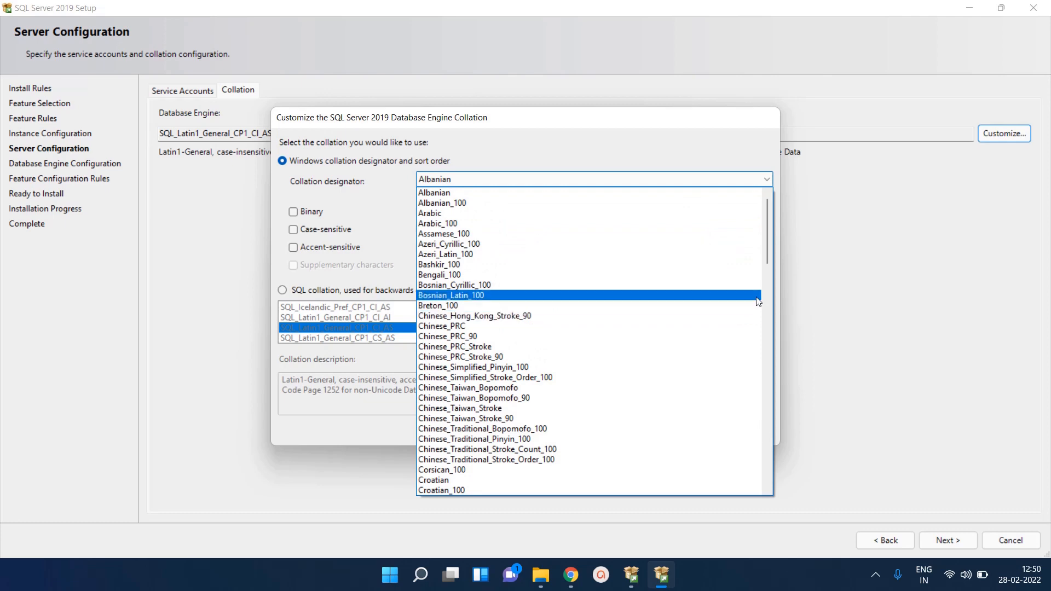
pyautogui.click(767, 313)
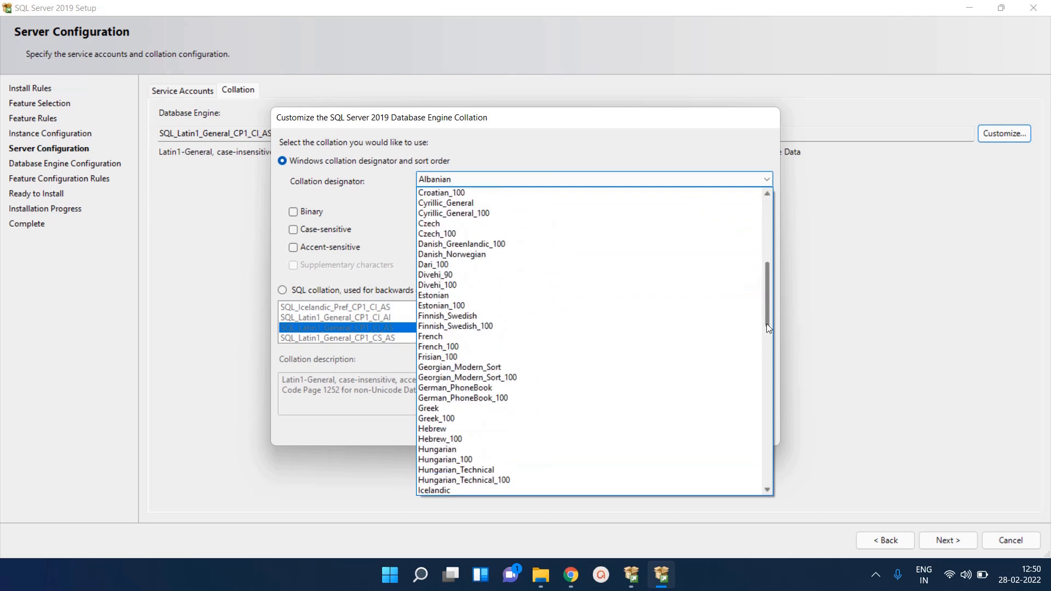
pyautogui.click(767, 357)
pyautogui.click(765, 422)
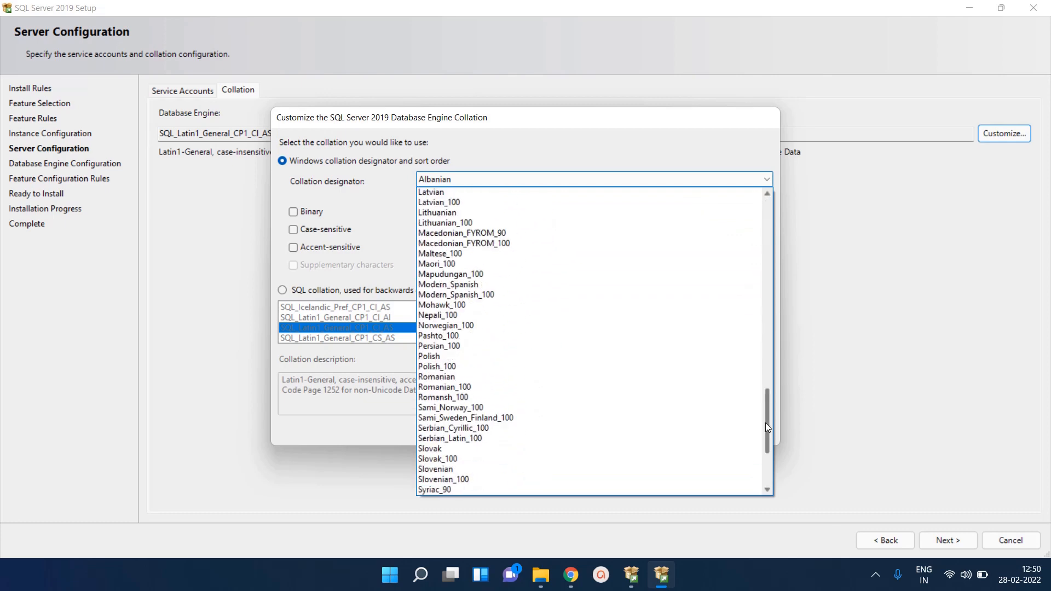
pyautogui.click(765, 423)
pyautogui.click(805, 319)
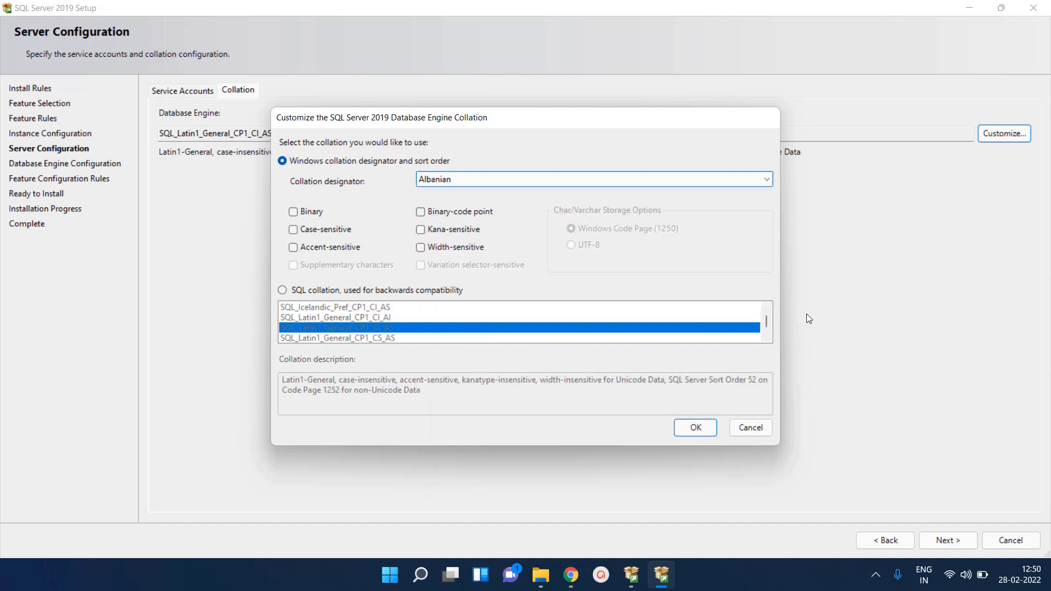
pyautogui.click(749, 428)
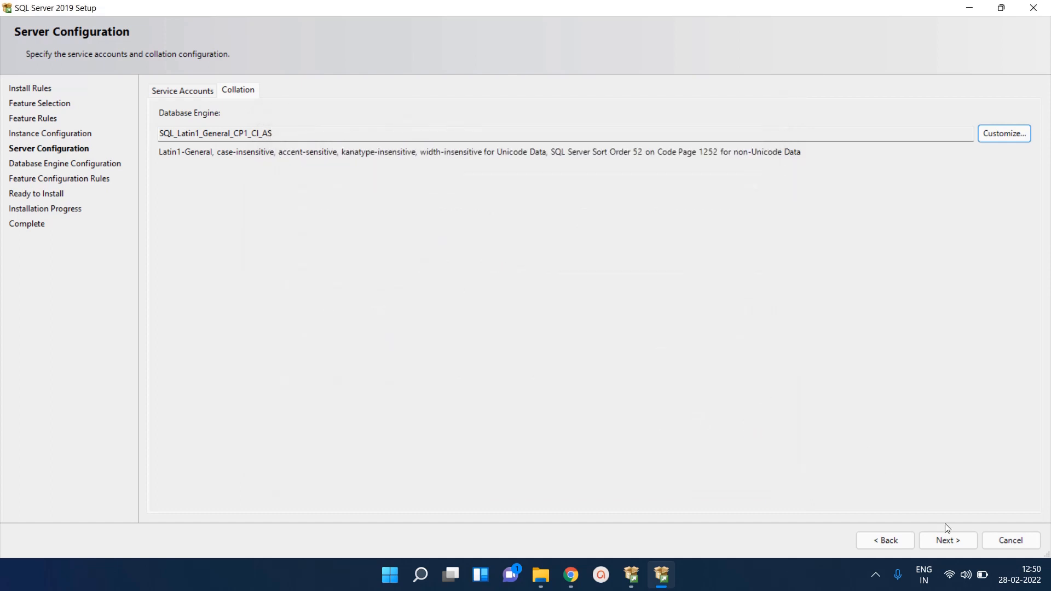
pyautogui.click(955, 541)
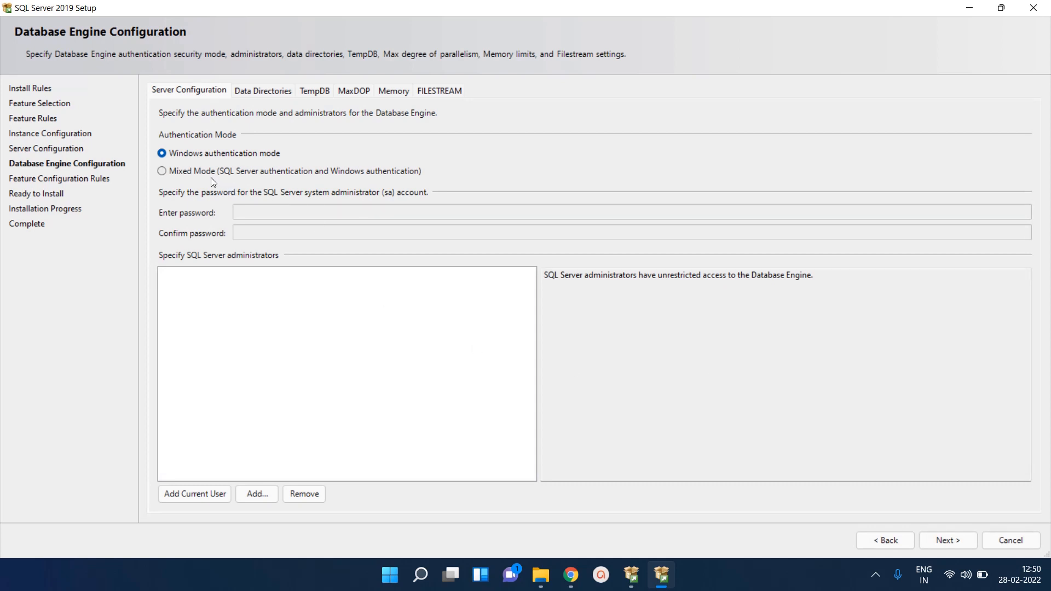
# Enable Mixed Mode with a confirmed sa password and add the current user as administrator
pyautogui.click(163, 171)
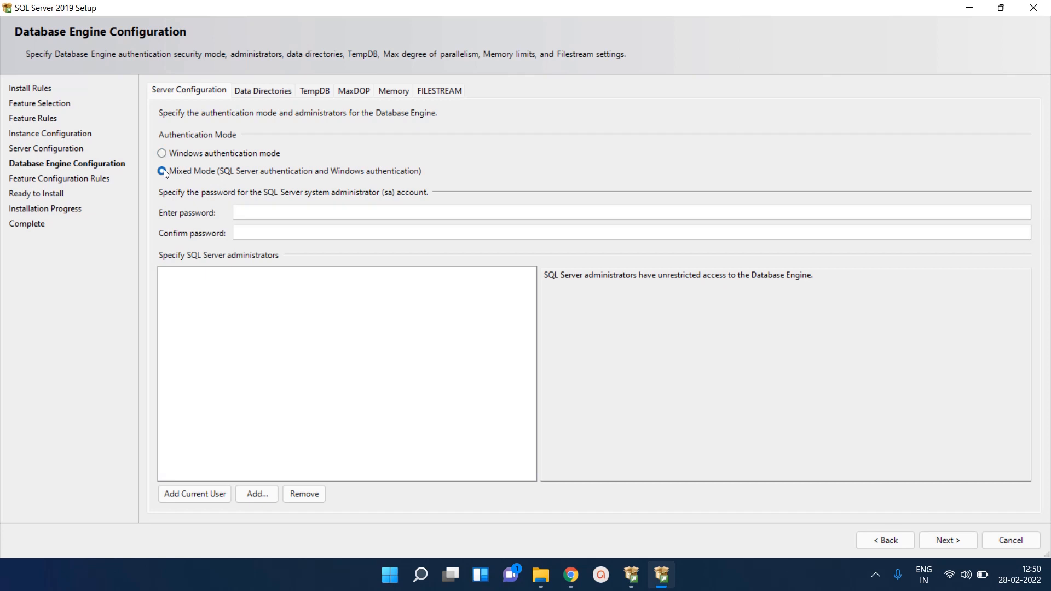
pyautogui.click(359, 219)
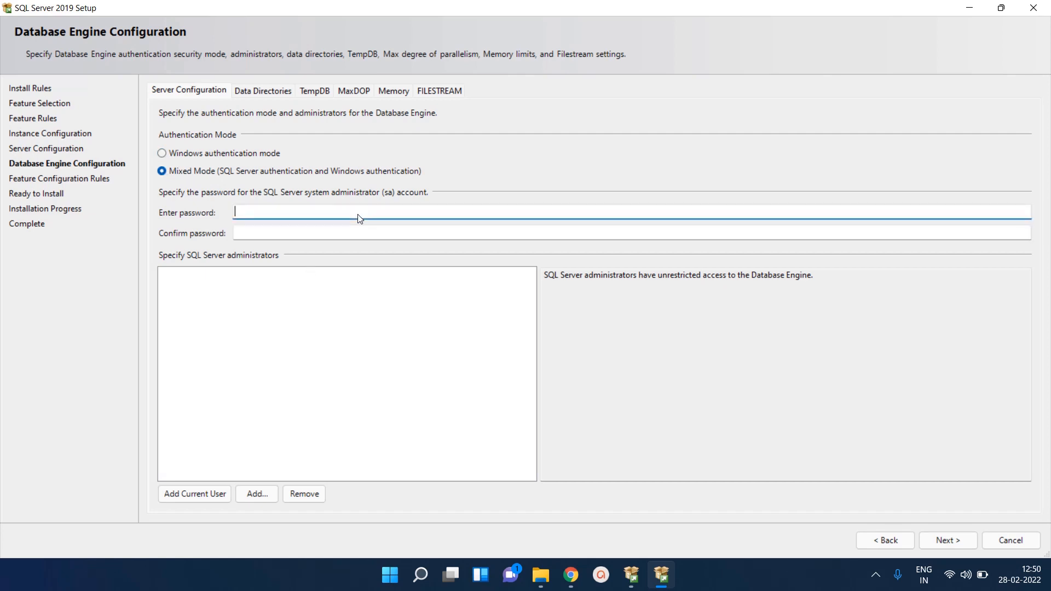
pyautogui.write('a********')
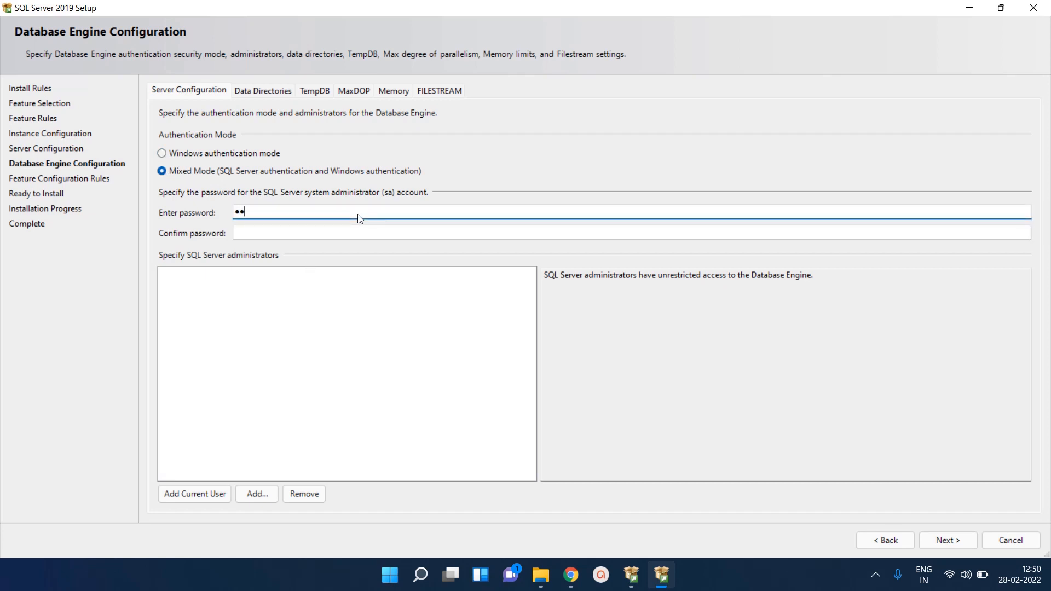
pyautogui.press('Tab')
pyautogui.write('*********')
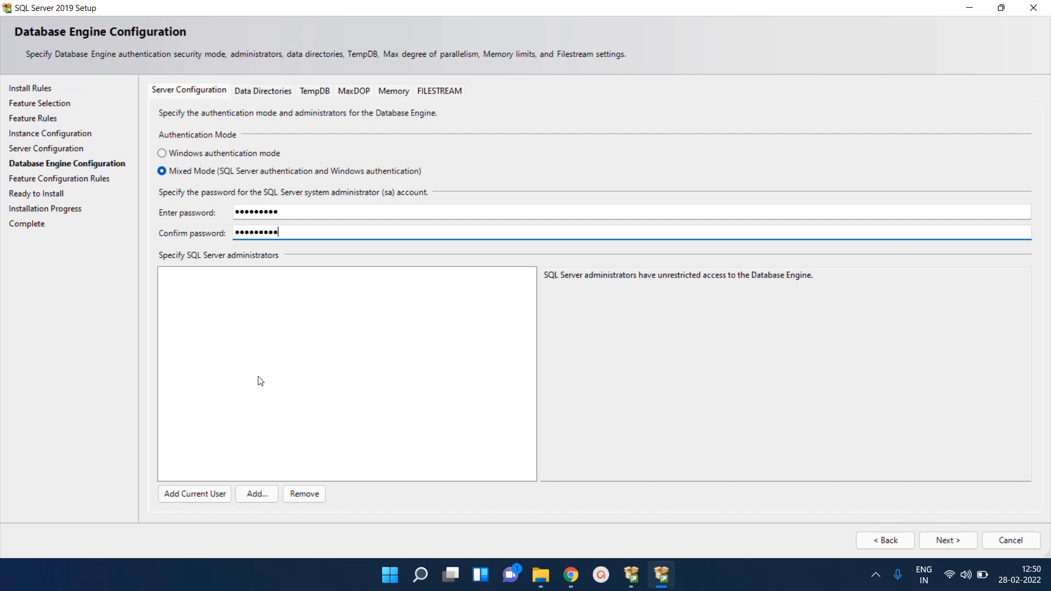
pyautogui.click(205, 493)
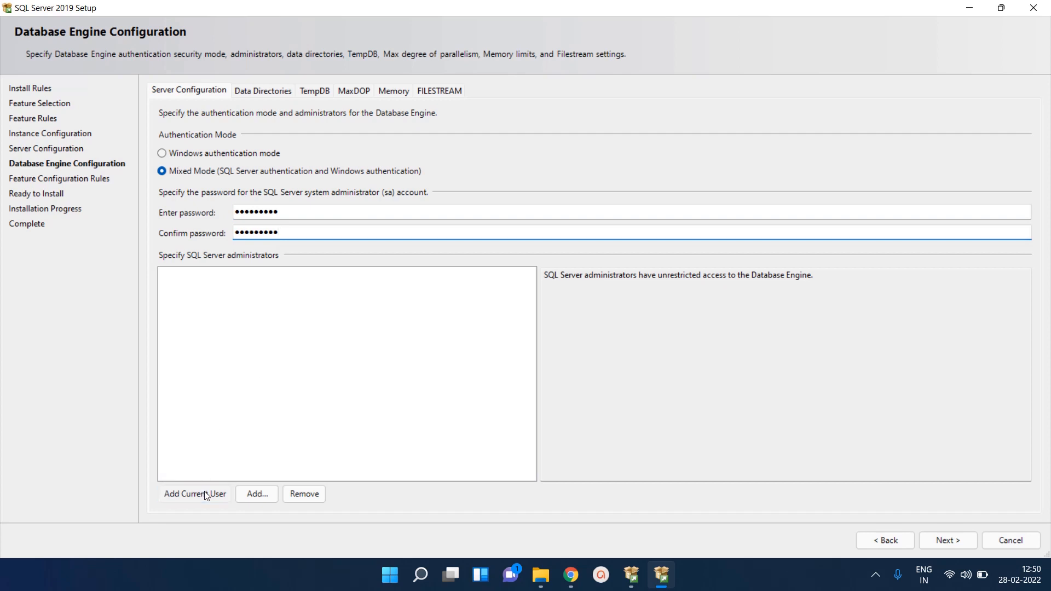
pyautogui.click(276, 93)
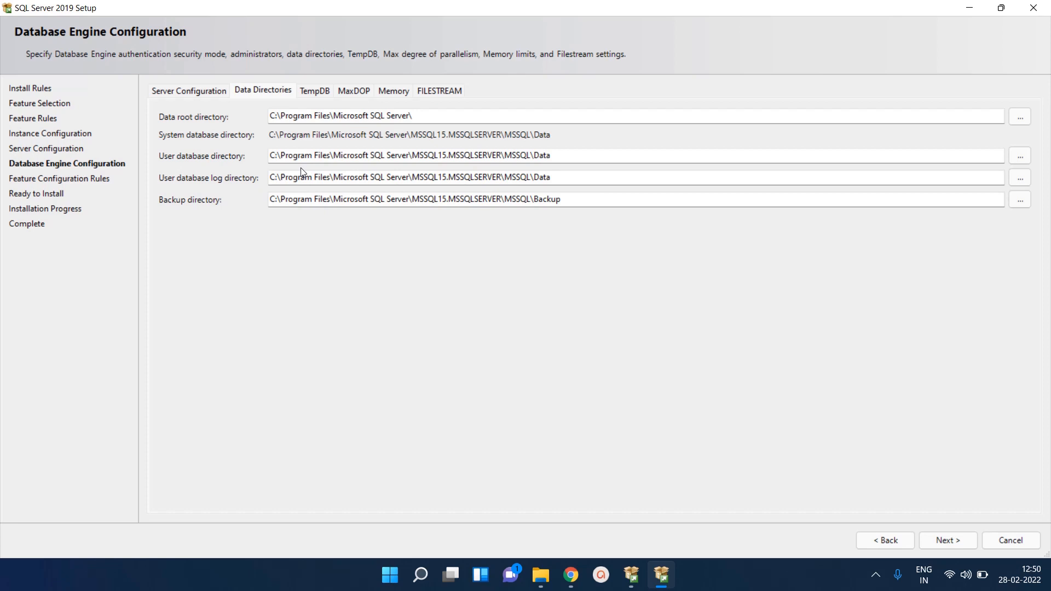
# Change the TempDB log directory so the path ends in Log instead of Data
pyautogui.click(315, 95)
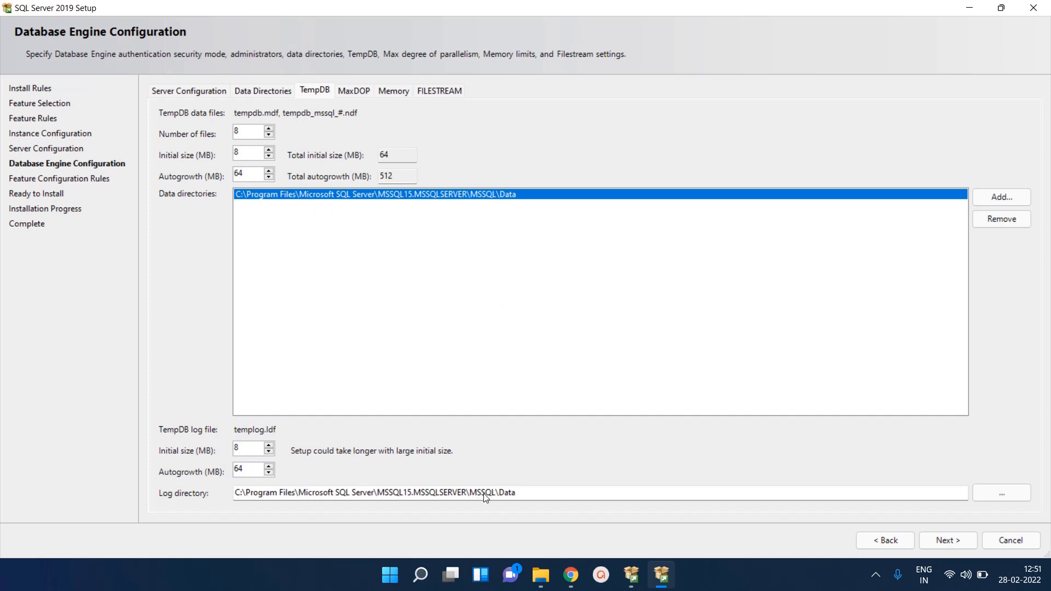
pyautogui.click(526, 497)
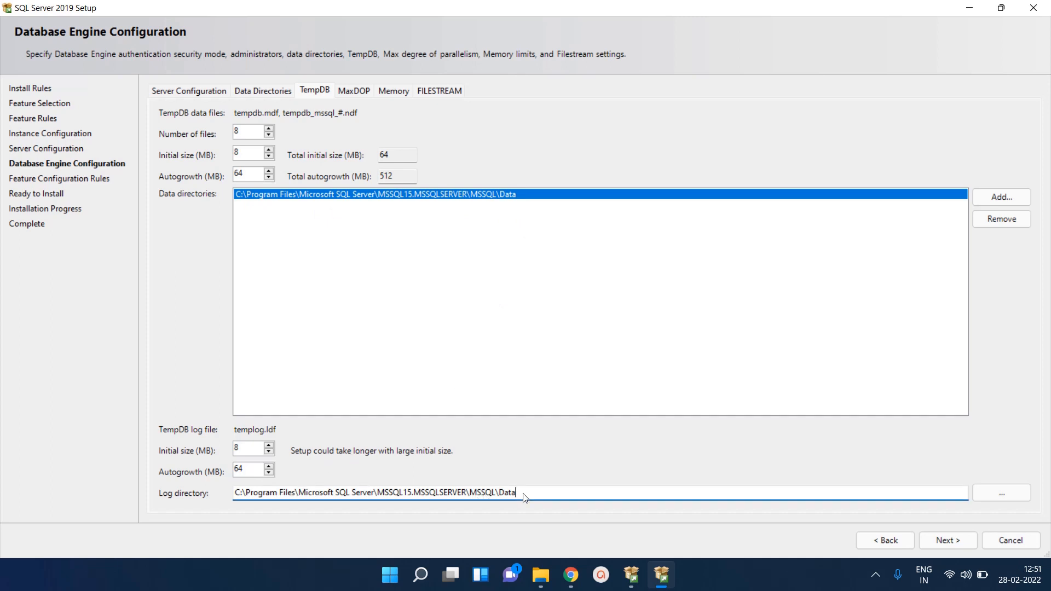
pyautogui.press('BackSpace')
pyautogui.press('BackSpace')
pyautogui.press('BackSpace')
pyautogui.press('BackSpace')
pyautogui.write('Log')
# Review the MaxDOP, Memory and FILESTREAM defaults, leave them unchanged, and finish Database Engine Configuration
pyautogui.click(357, 91)
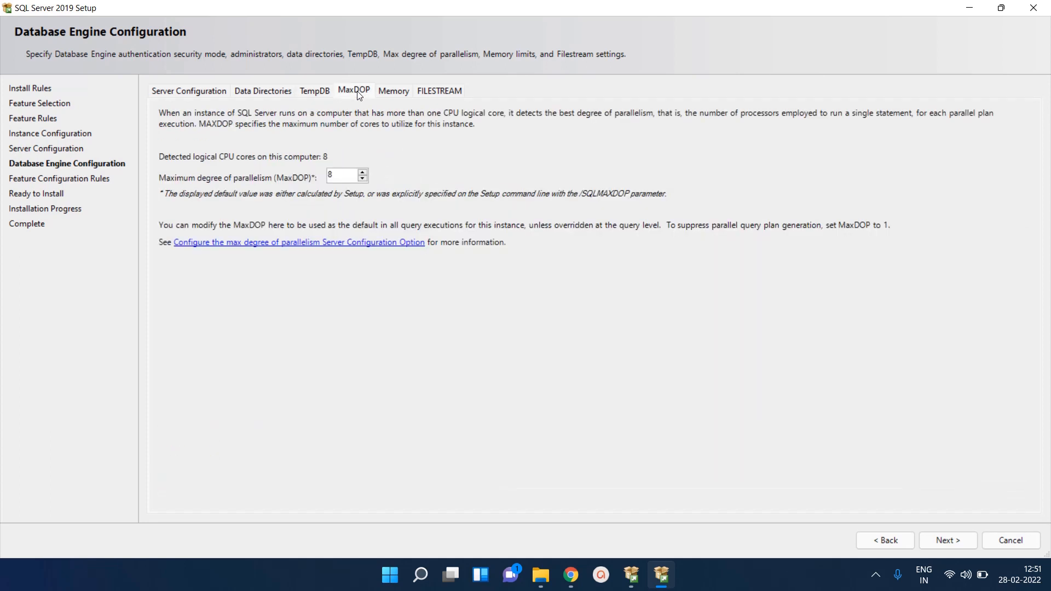
pyautogui.click(393, 94)
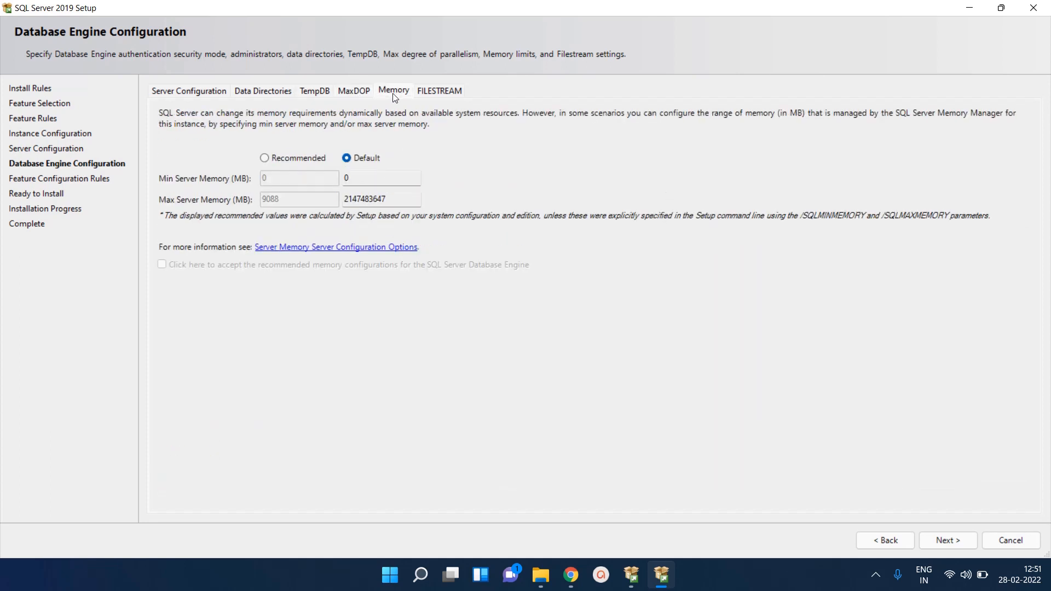
pyautogui.click(427, 96)
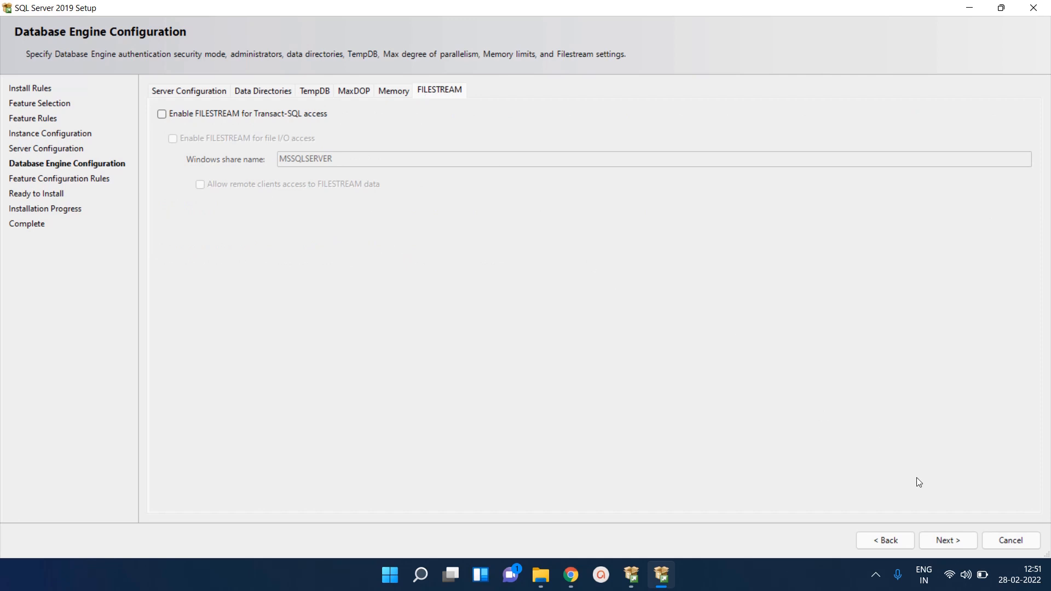
pyautogui.click(944, 538)
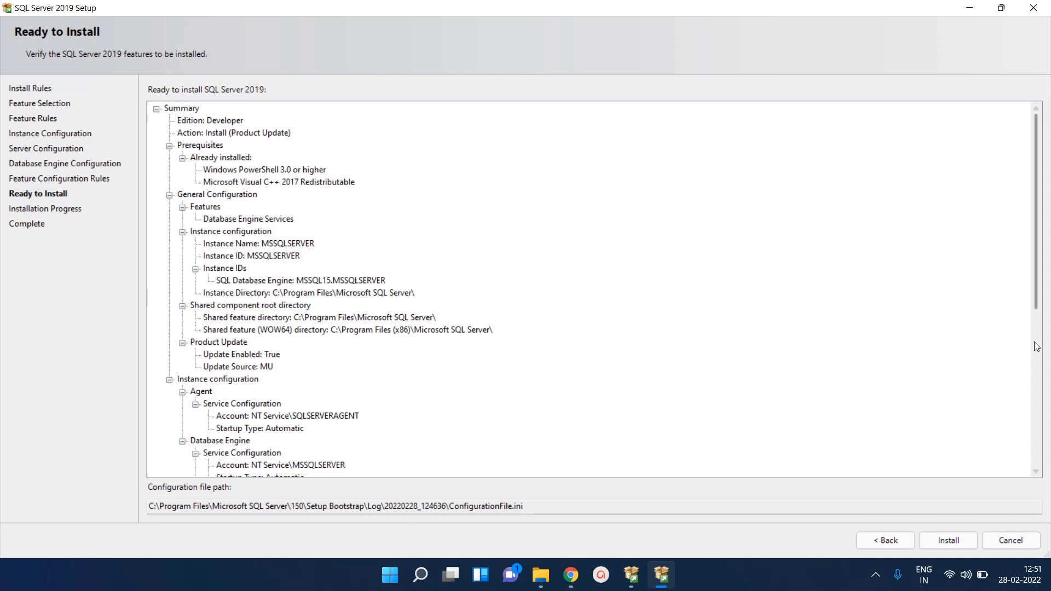
# Install the Developer edition with Database Engine Services and close setup once all five features succeed
pyautogui.scroll(-8, 1039, 364)
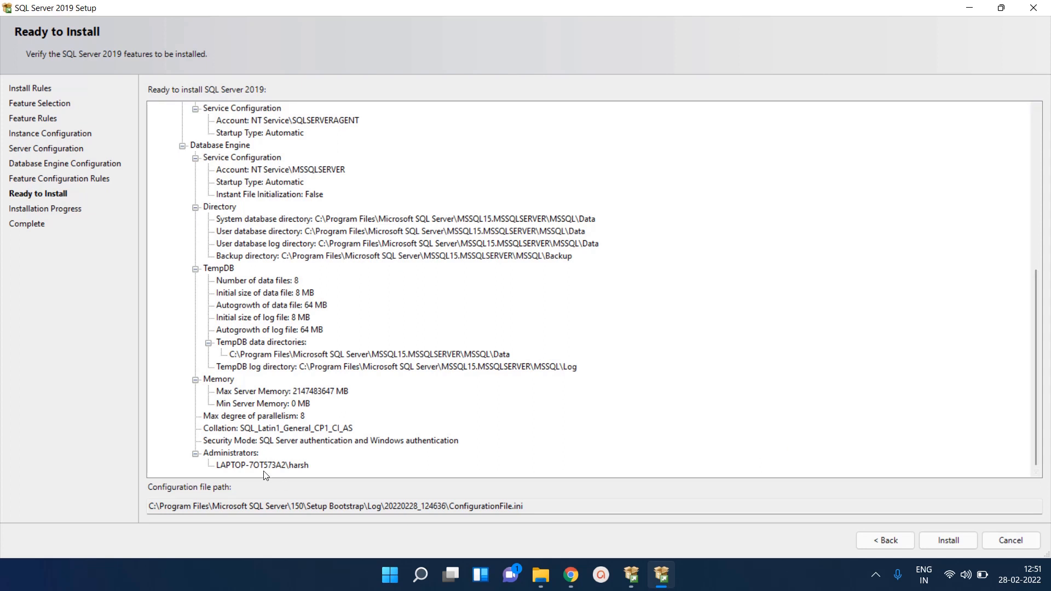
pyautogui.click(246, 512)
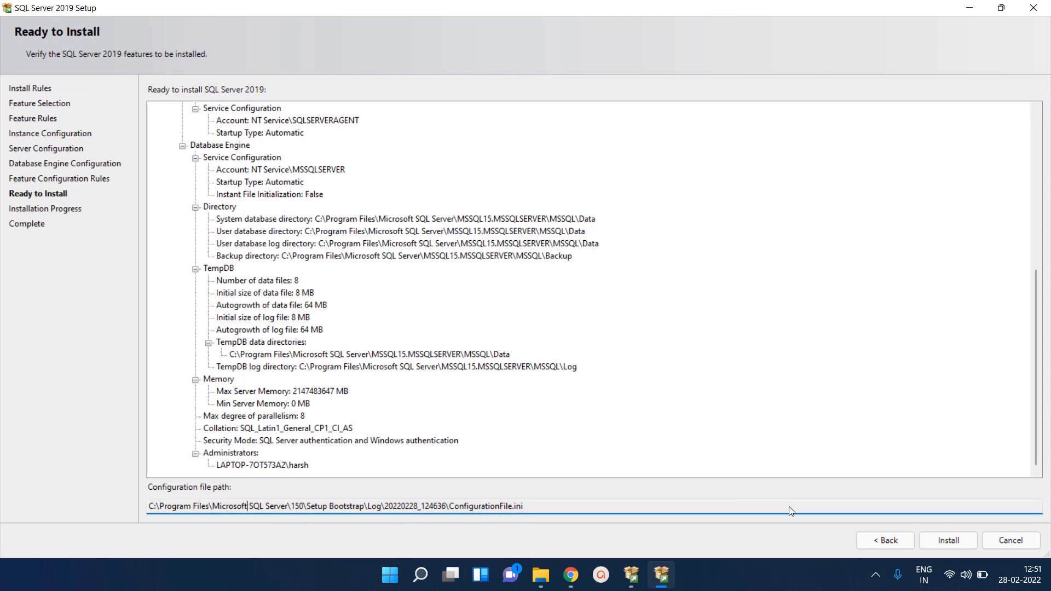
pyautogui.click(941, 539)
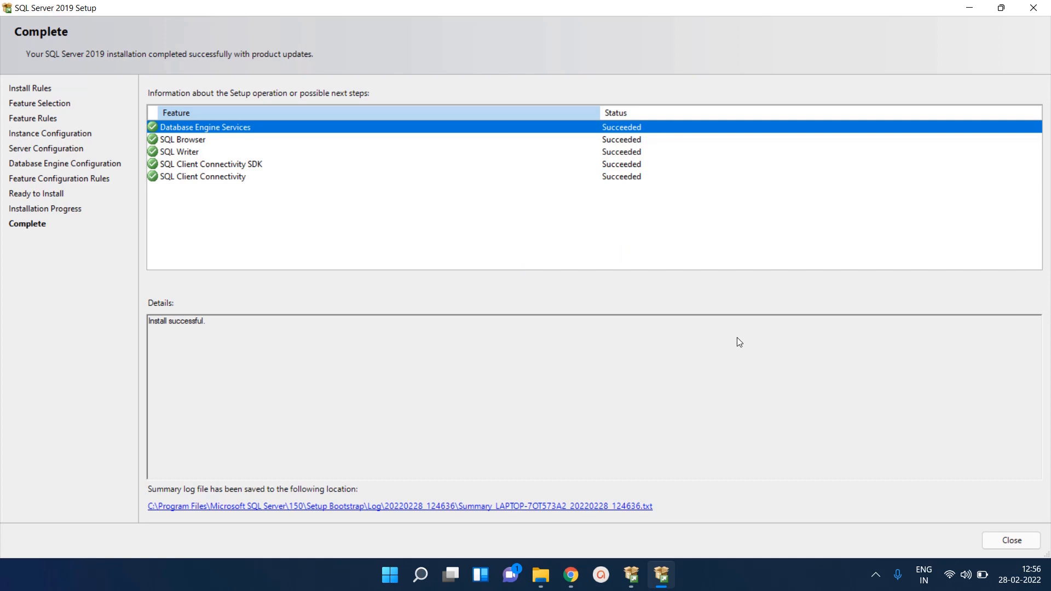
pyautogui.click(1009, 541)
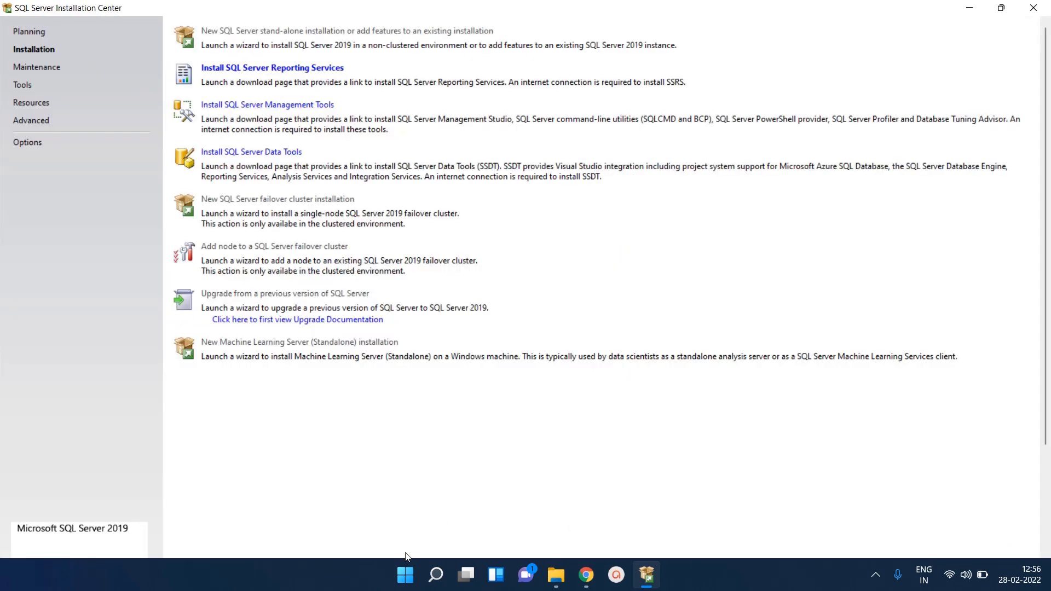
# Run SQL Server 2019 Configuration Manager as administrator, confirm MSSQLSERVER and Agent are running, then minimize it
pyautogui.click(436, 576)
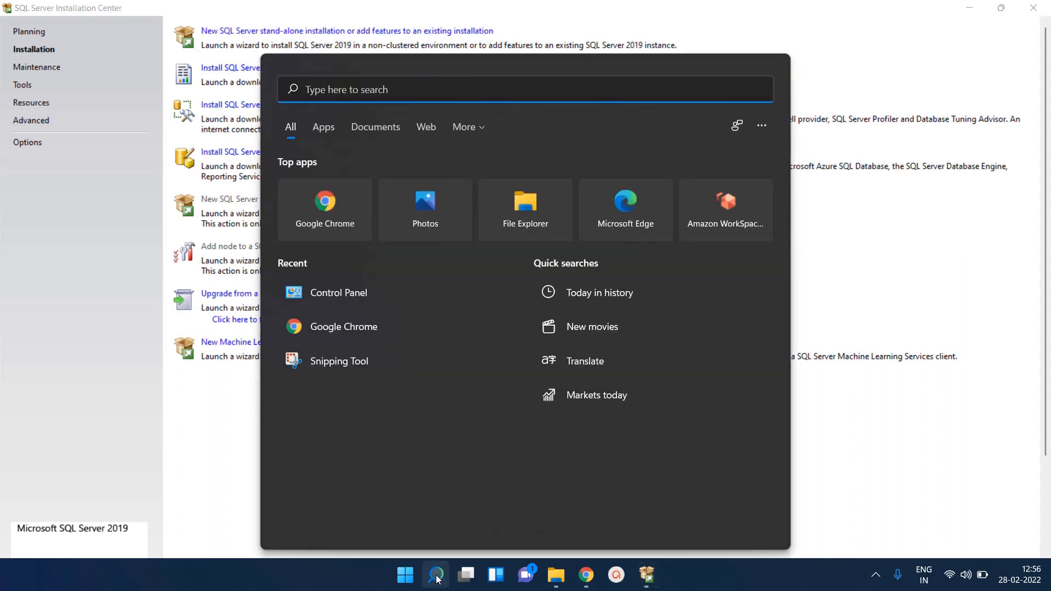
pyautogui.write('sql')
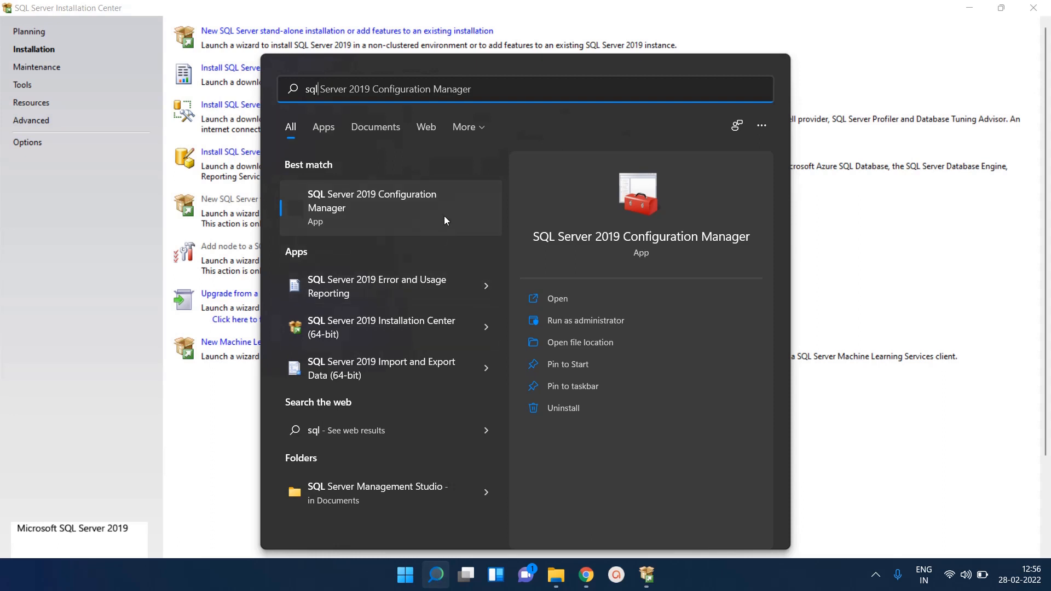
pyautogui.rightClick(403, 209)
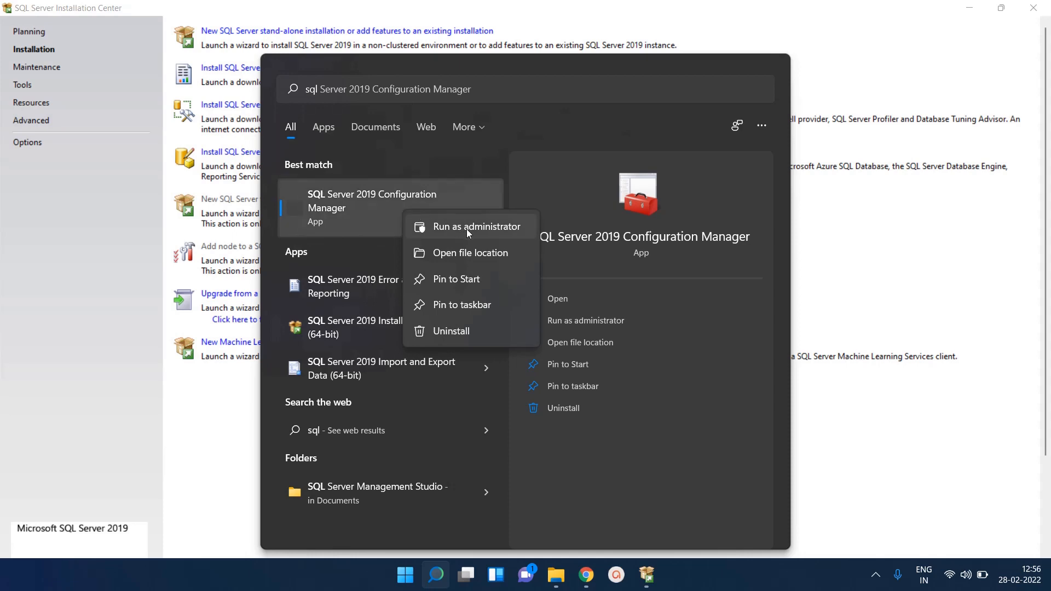
pyautogui.click(467, 229)
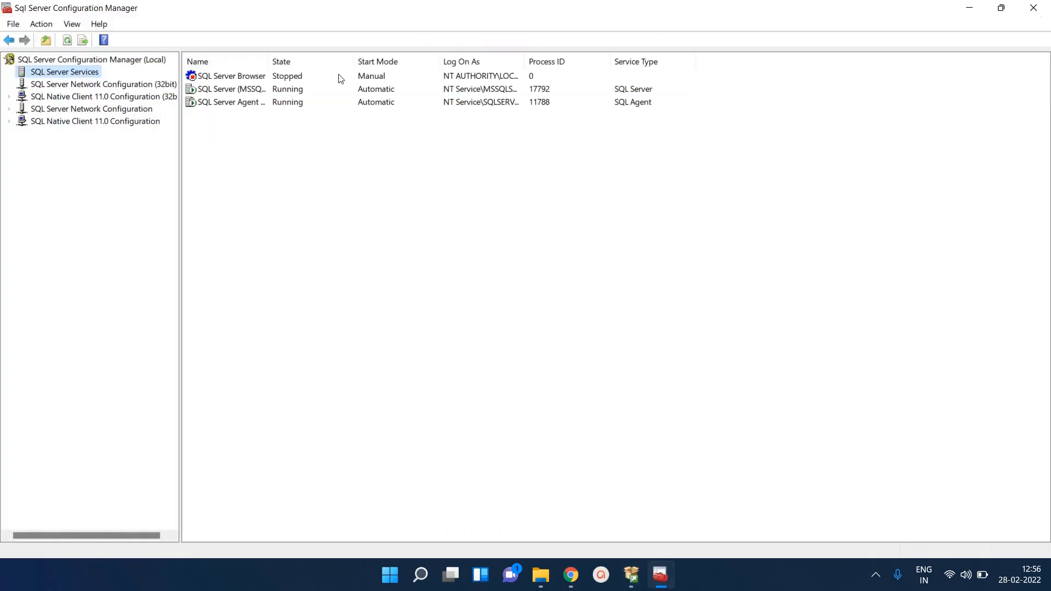
pyautogui.doubleClick(268, 65)
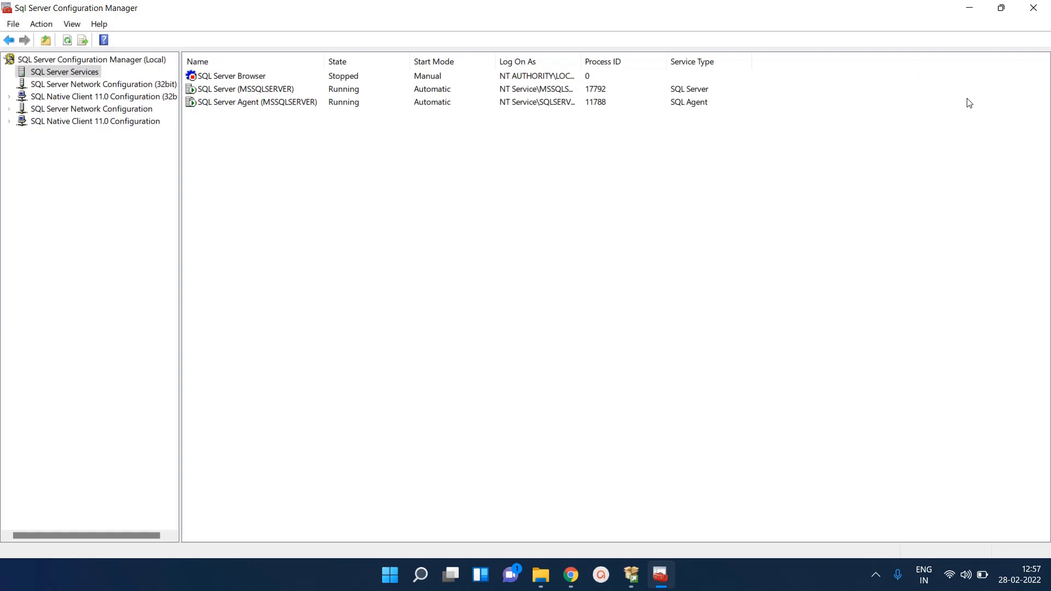
pyautogui.click(967, 12)
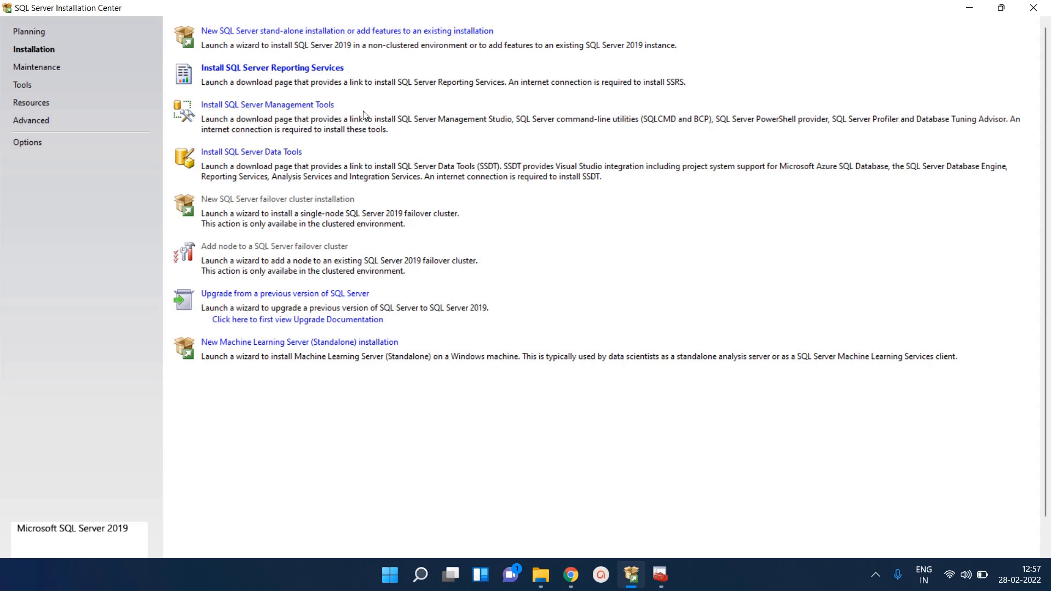
# Start the SSMS 18.11 installer download from the Management Tools page, pause it, and switch to File Explorer
pyautogui.click(307, 109)
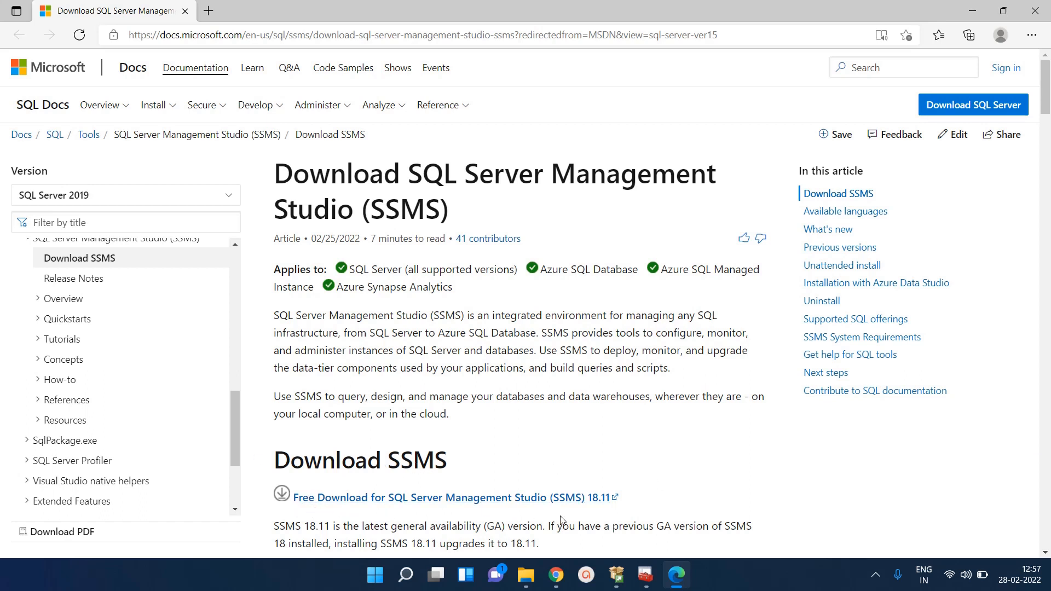
pyautogui.click(517, 502)
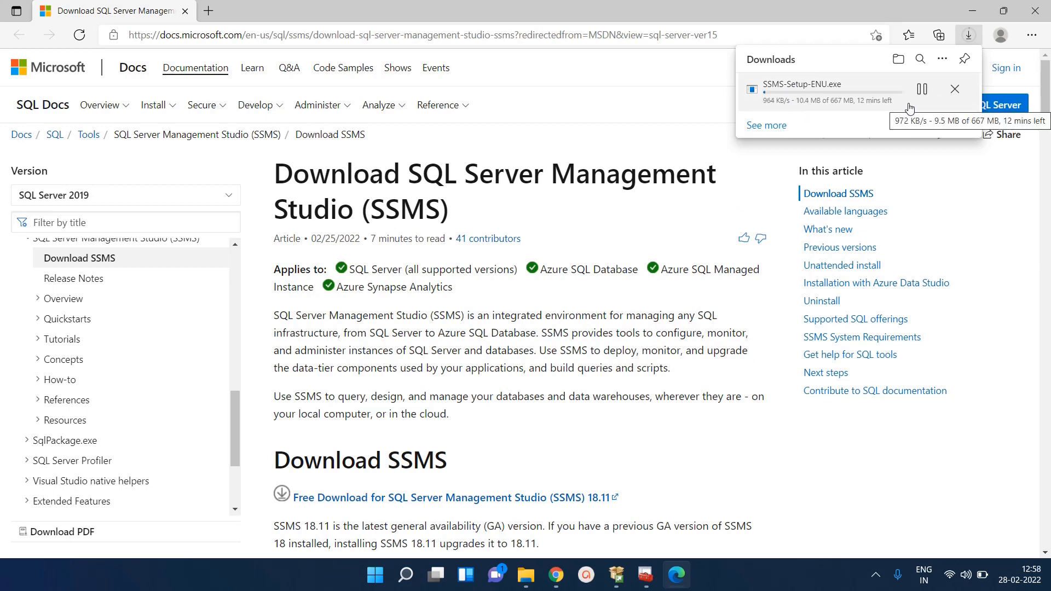
pyautogui.click(921, 91)
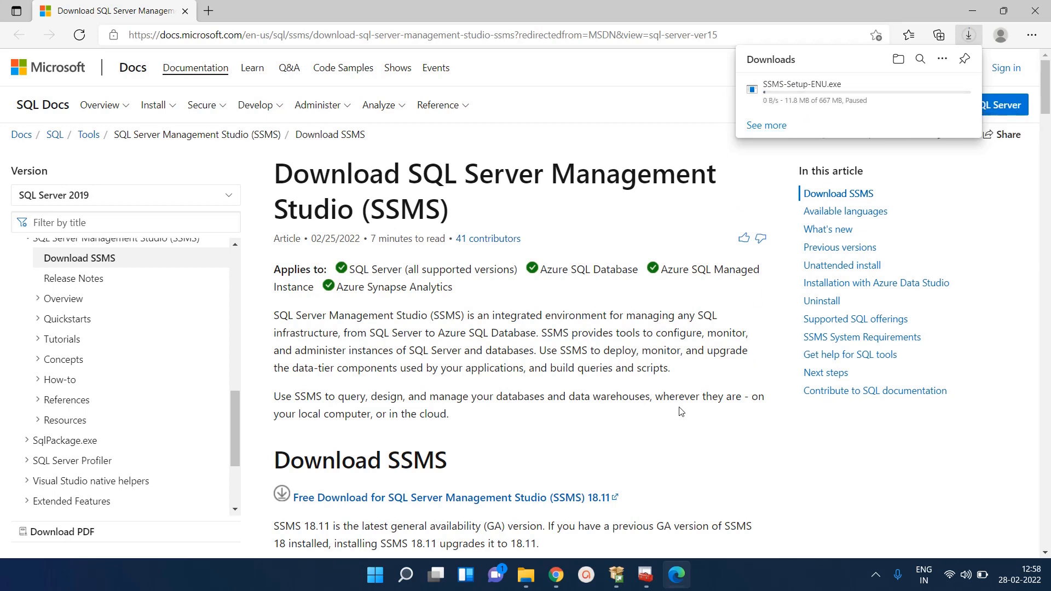
pyautogui.click(525, 574)
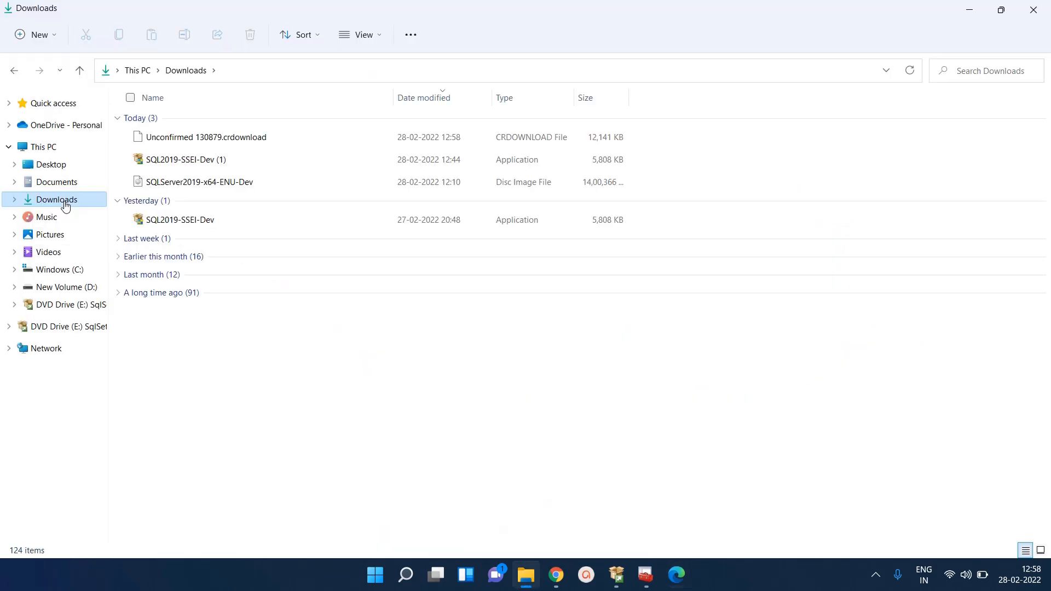
# Run SSMS-Setup-ENU from the Desktop, install Management Studio 18.11 to the default location, and close setup
pyautogui.click(52, 164)
pyautogui.click(182, 145)
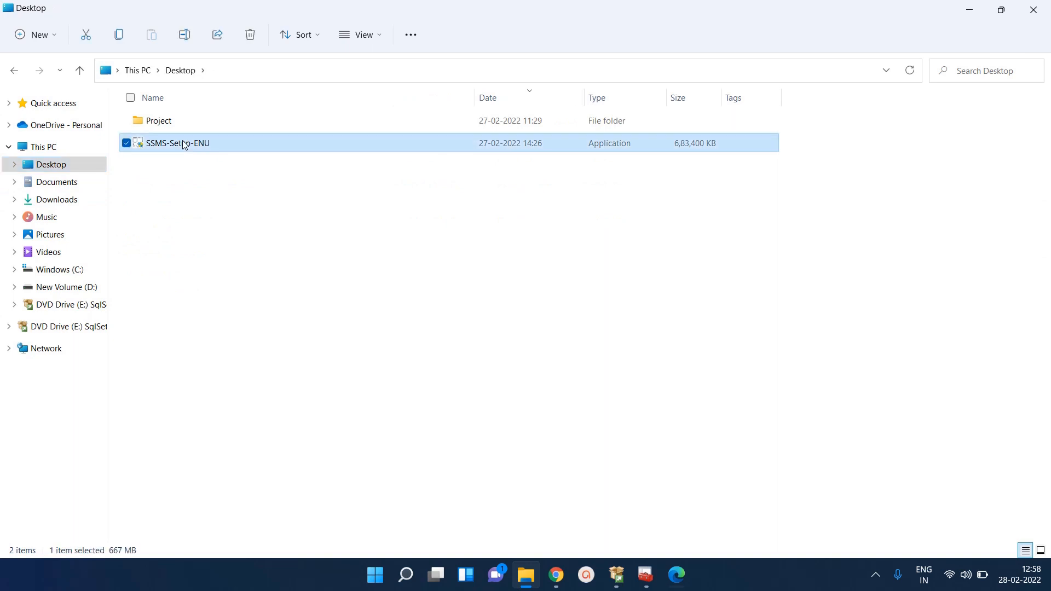
pyautogui.rightClick(225, 145)
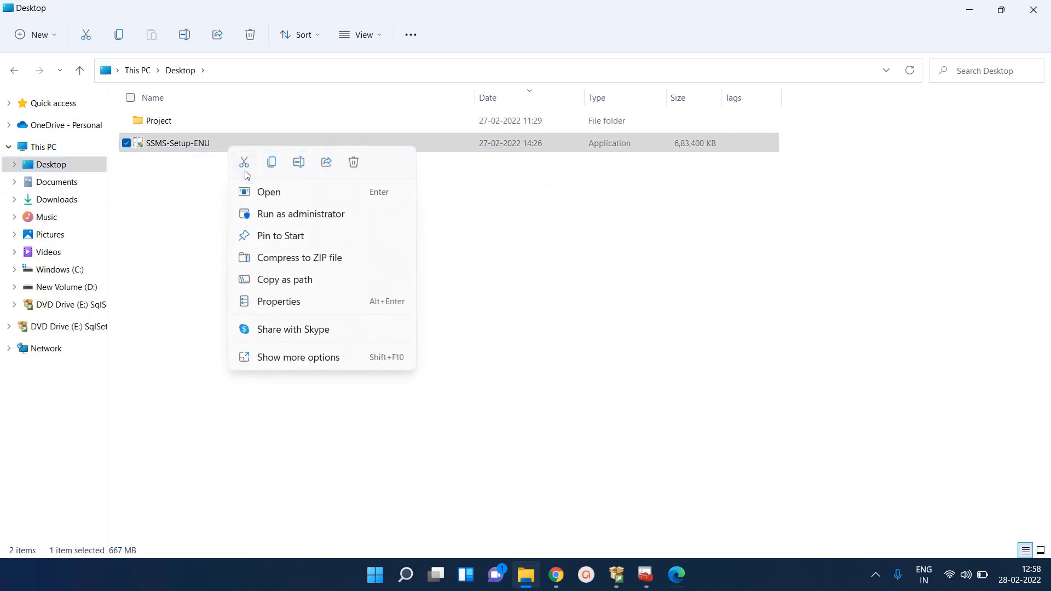
pyautogui.click(294, 200)
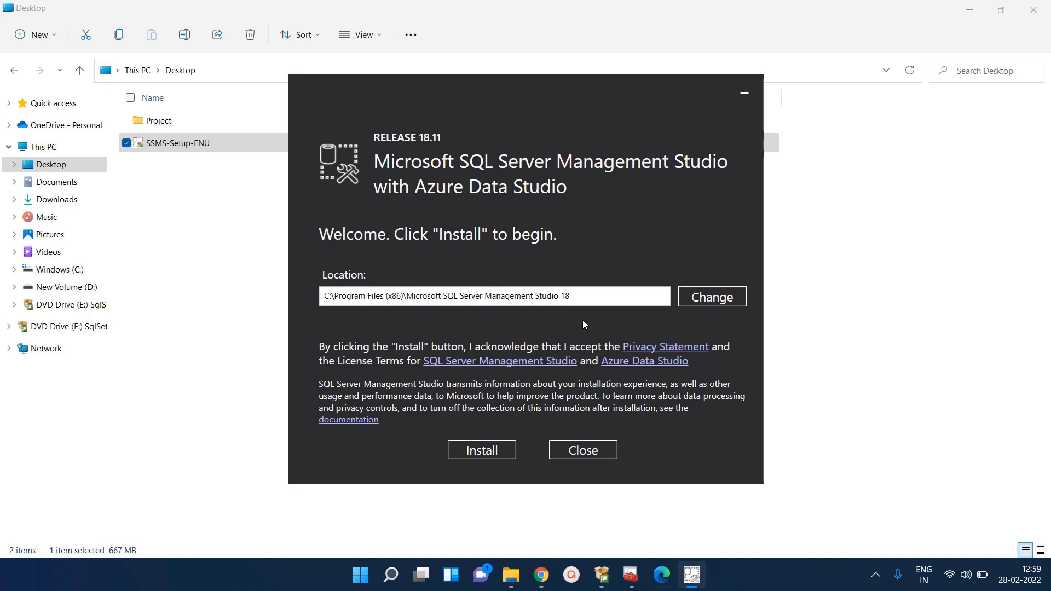
pyautogui.click(492, 450)
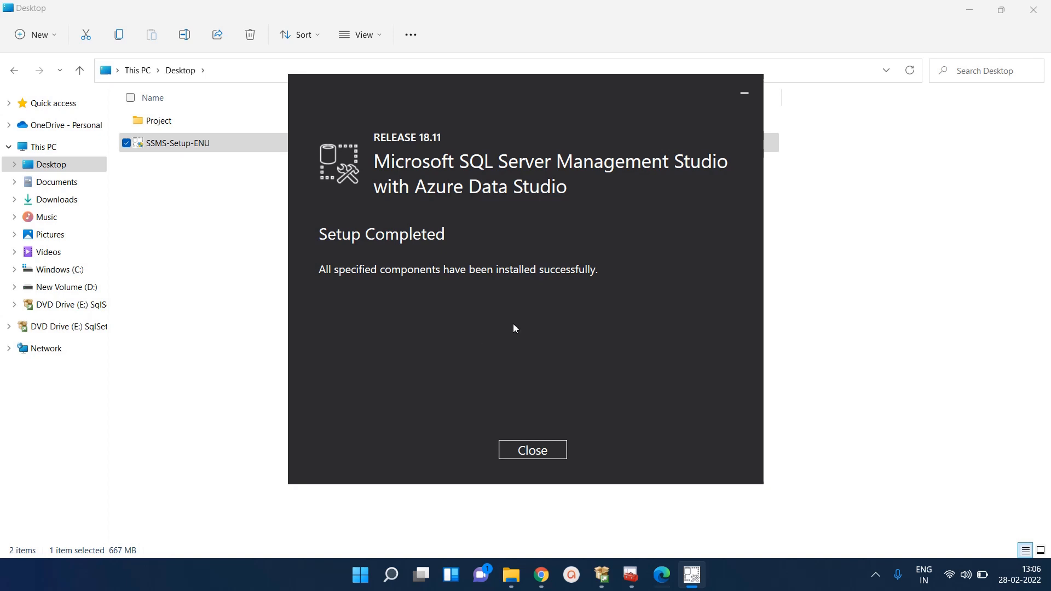
pyautogui.click(533, 451)
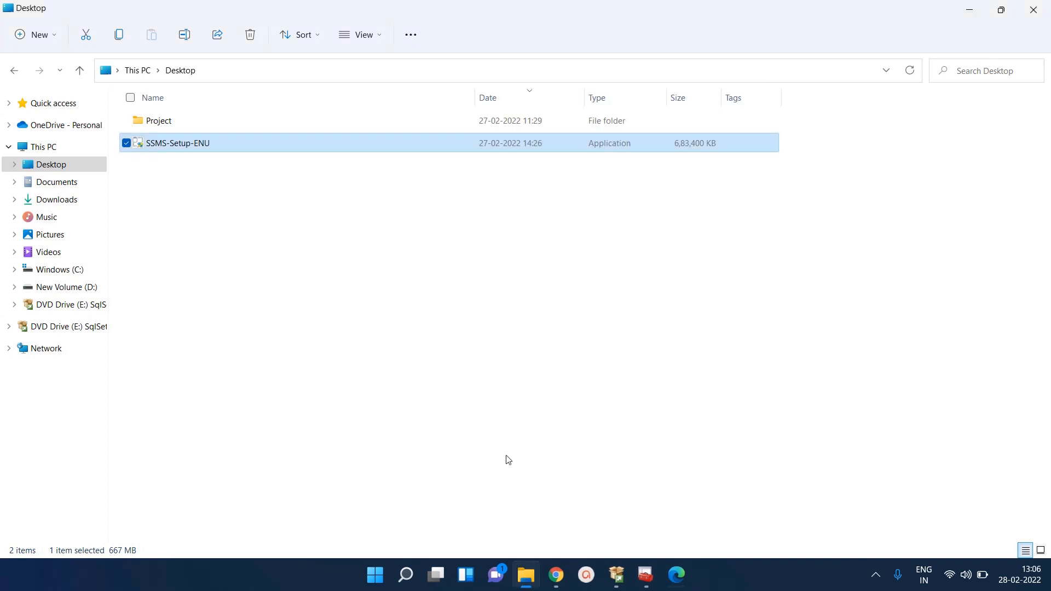
# Search 'ssm' and run Microsoft SQL Server Management Studio 18 as administrator
pyautogui.click(406, 578)
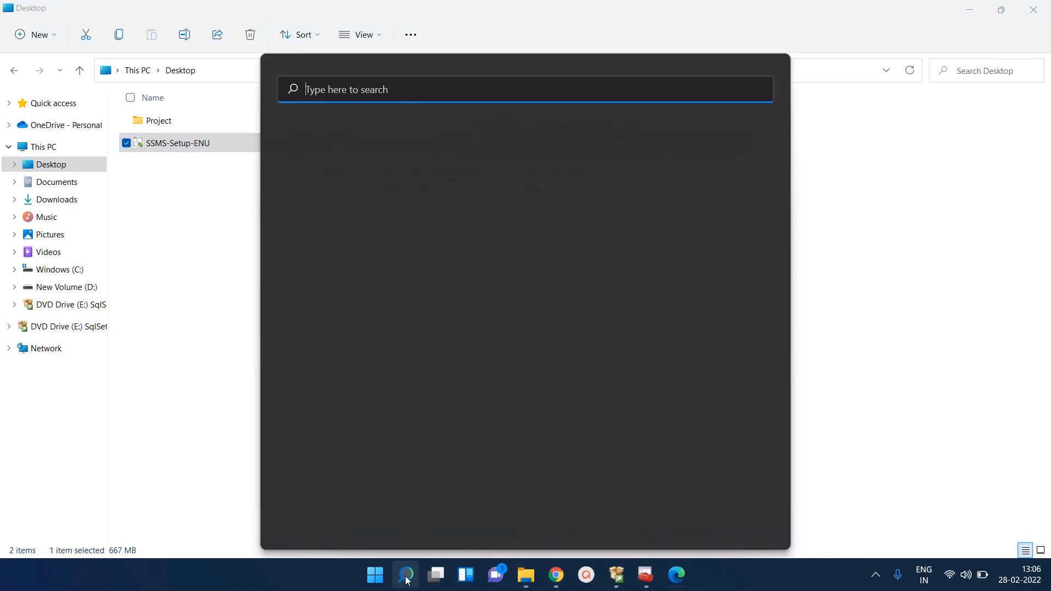
pyautogui.write('ss')
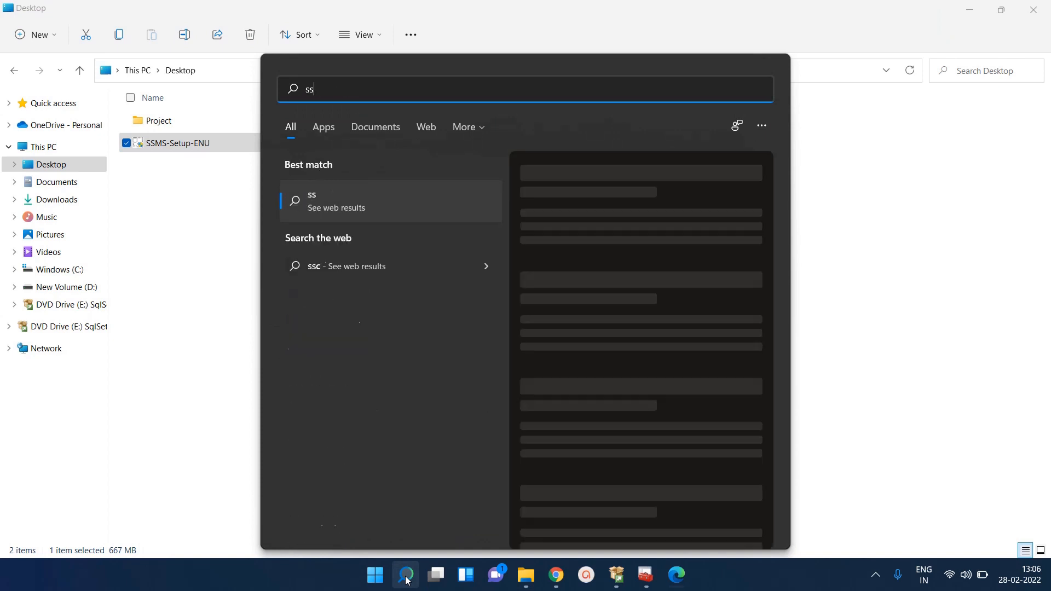
pyautogui.write('m')
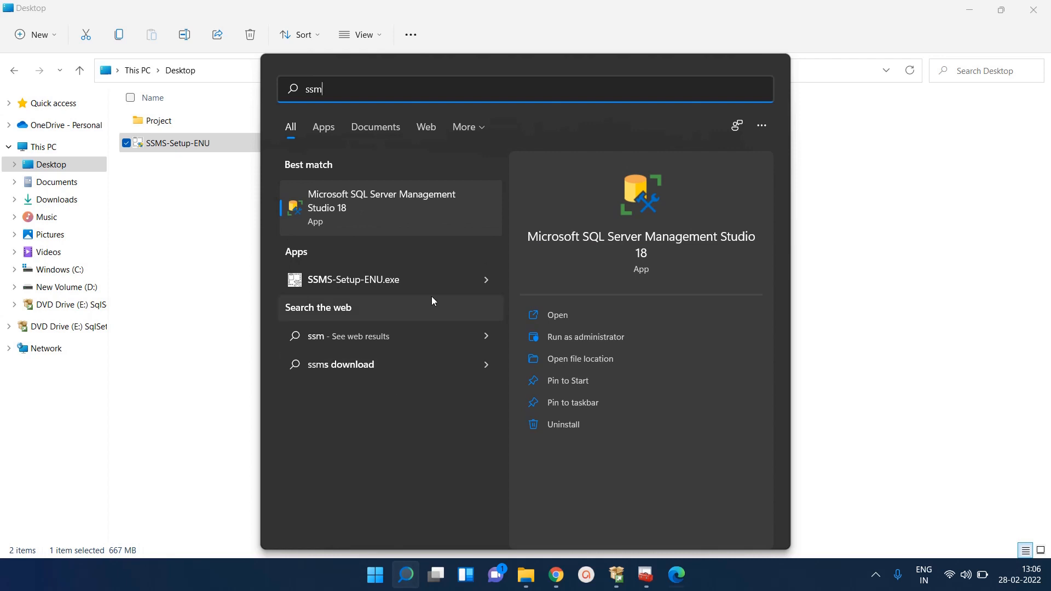
pyautogui.rightClick(387, 213)
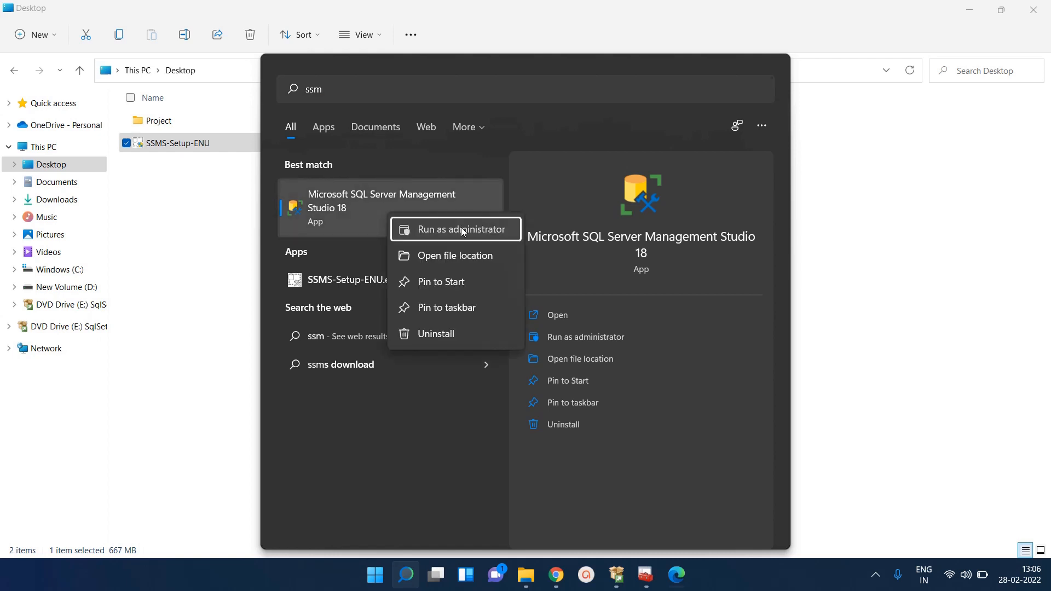
pyautogui.click(462, 229)
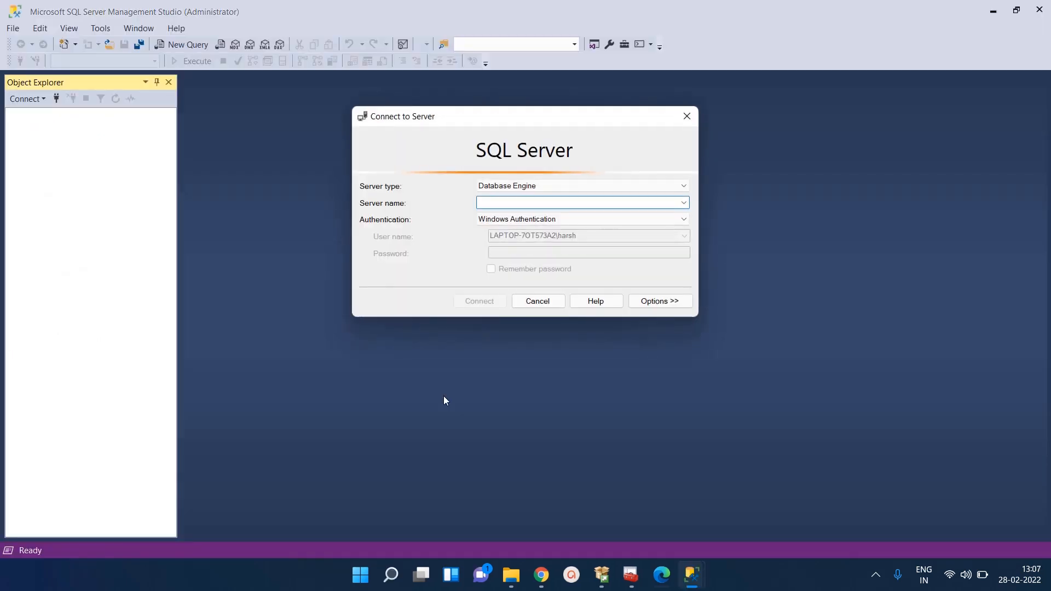